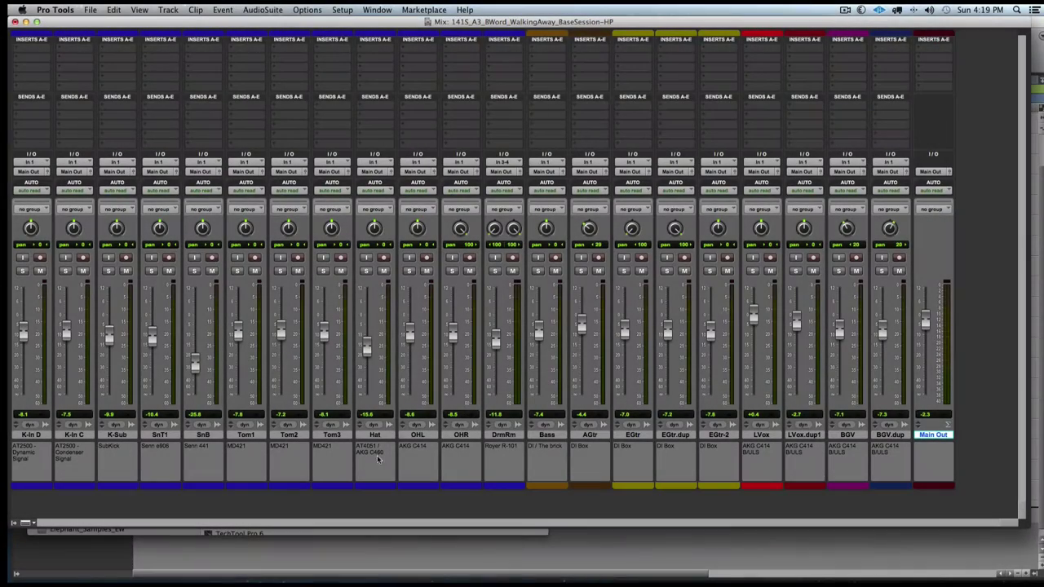
Select K-In D through BGV.dup, deselect Bass, AGtr, EGtr.dup and LVox.dup1, then toggle all tracks twice.
left_click(31, 434)
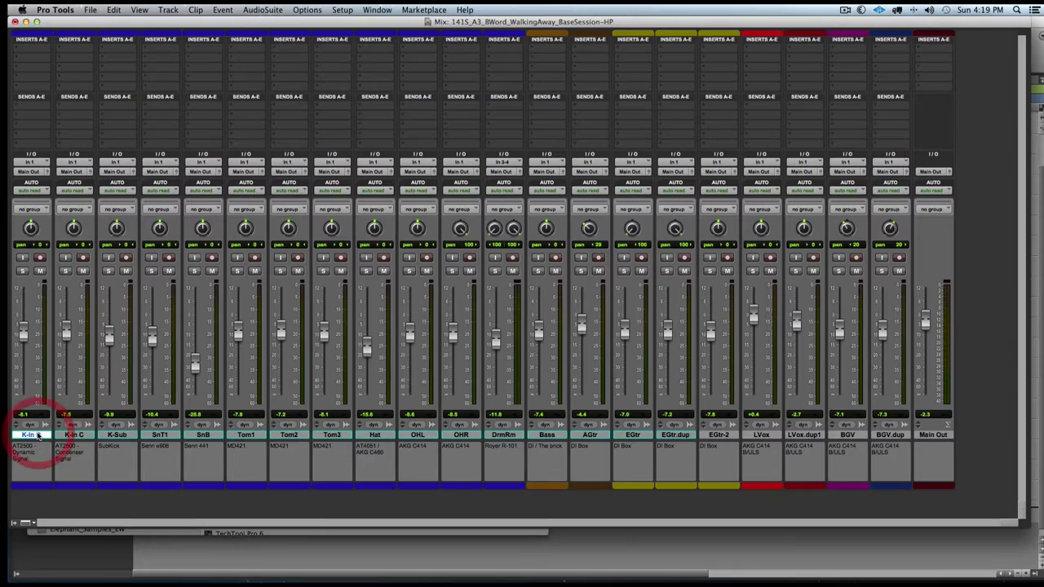
left_click(872, 435, "shift")
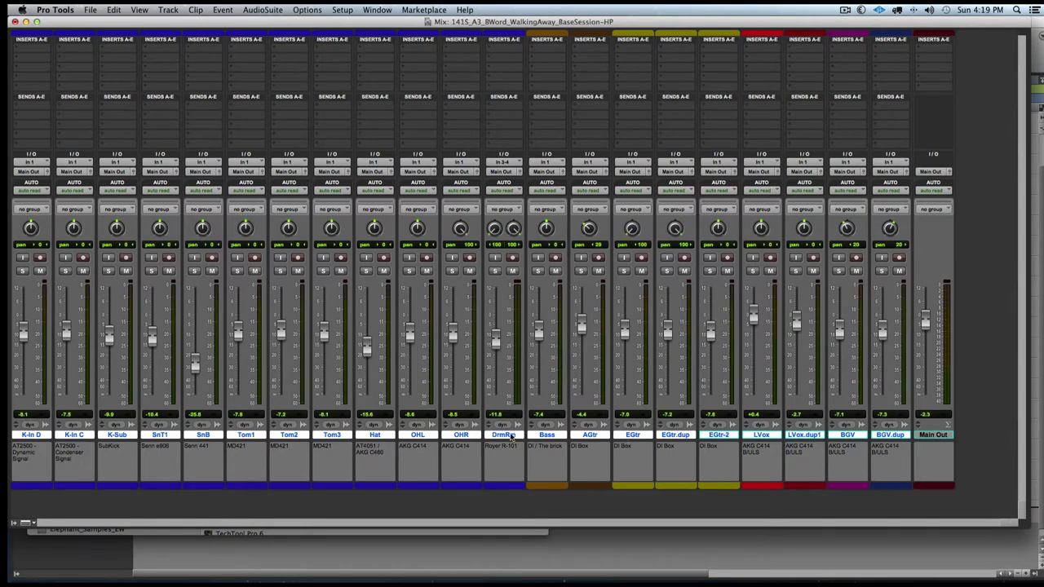
left_click(545, 435, "super")
left_click(584, 435, "super")
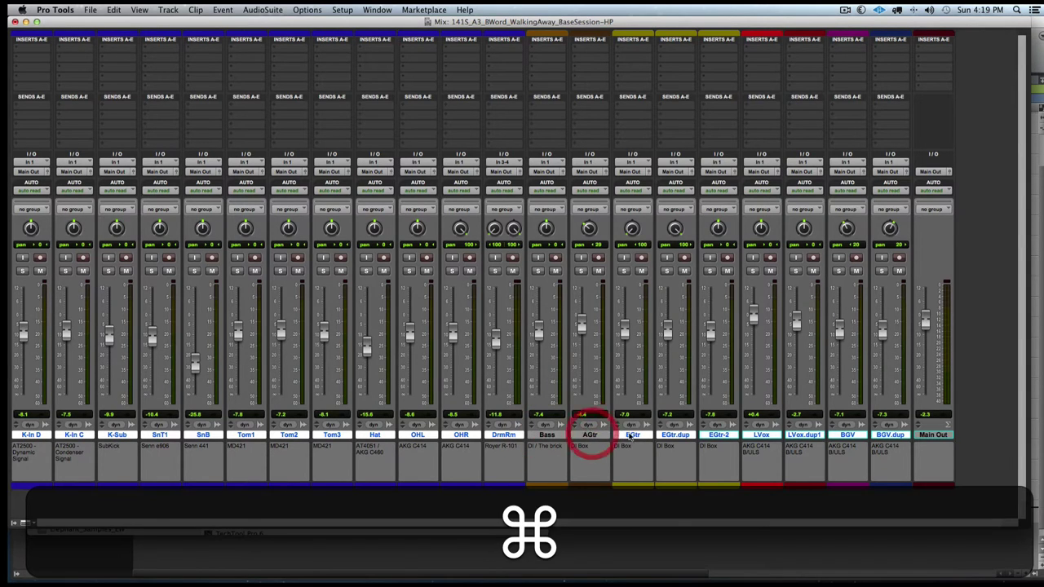
left_click(675, 434, "super")
left_click(808, 435, "super")
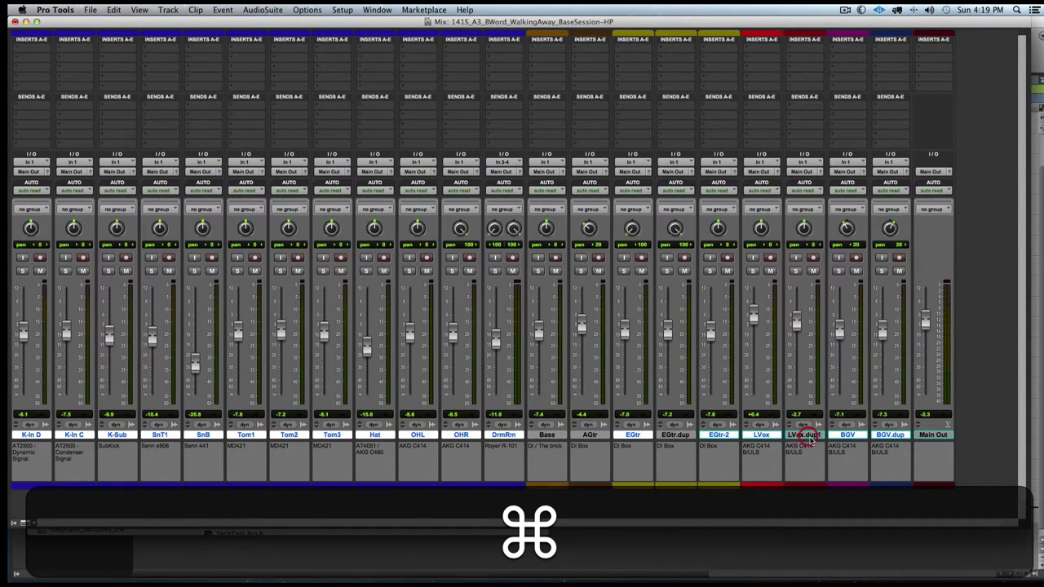
left_click(808, 435, "alt")
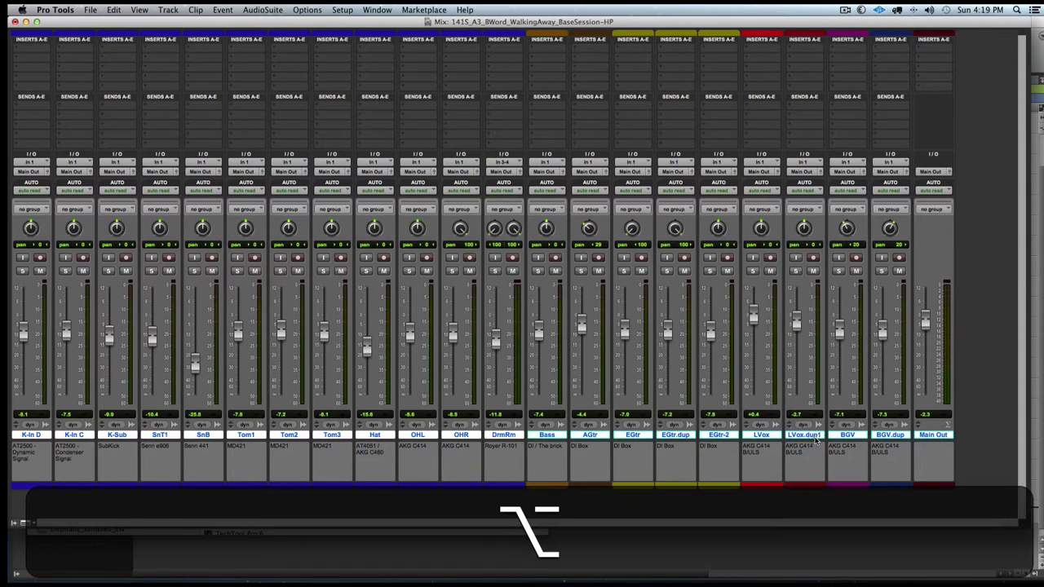
left_click(808, 436, "alt")
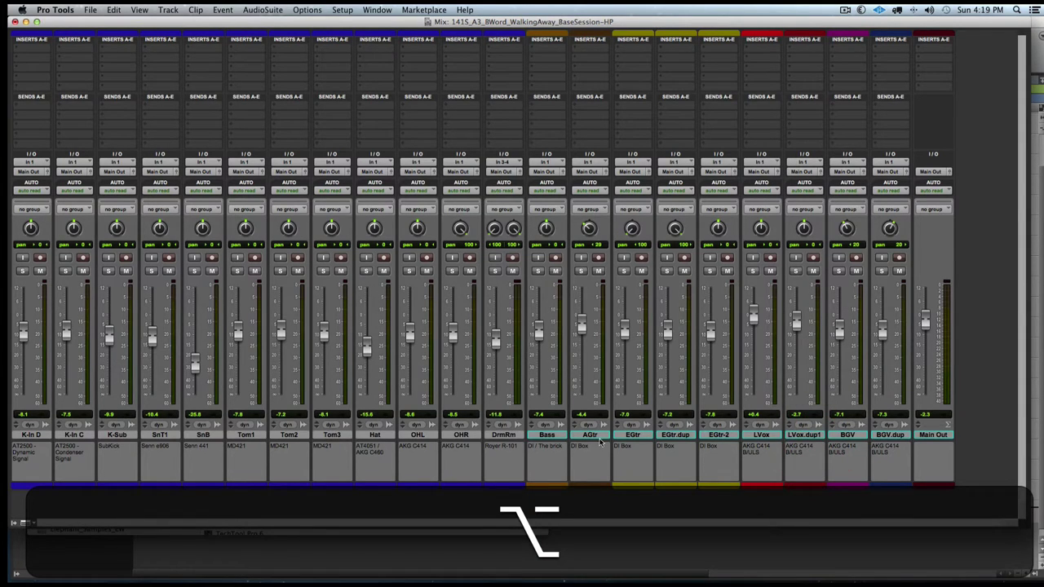
Select Bass, EGtr and EGtr-2, then drop Bass, toggle EGtr.dup and toggle every track.
left_click(546, 435)
left_click(642, 435, "super")
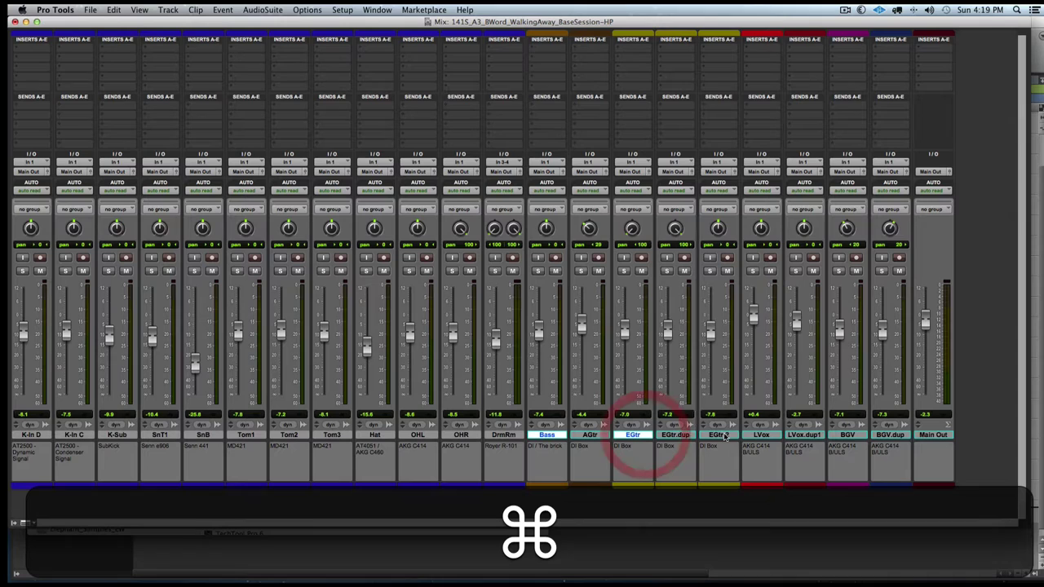
left_click(721, 434, "super")
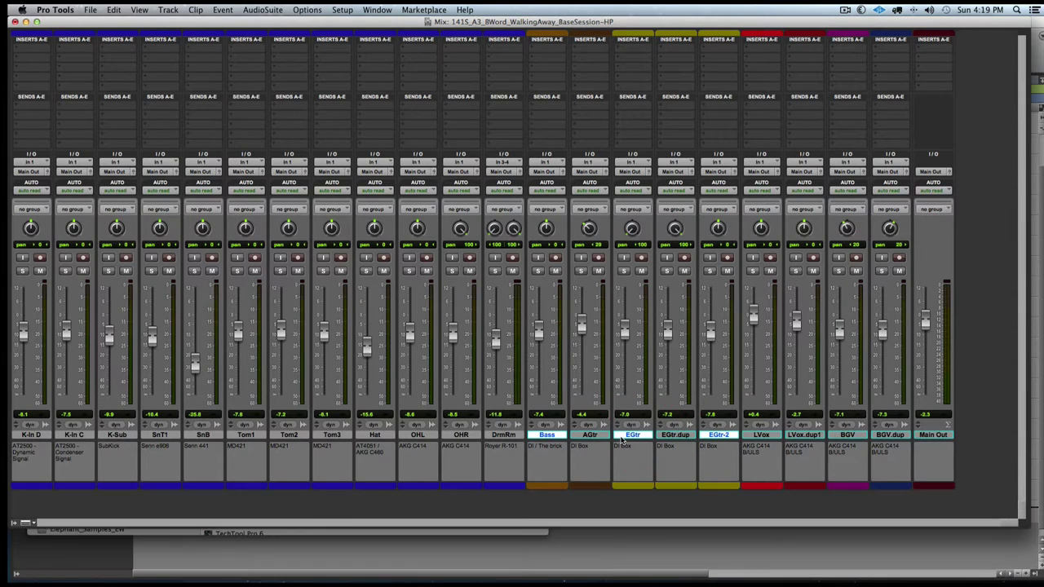
left_click(553, 437, "super")
left_click(676, 436, "super")
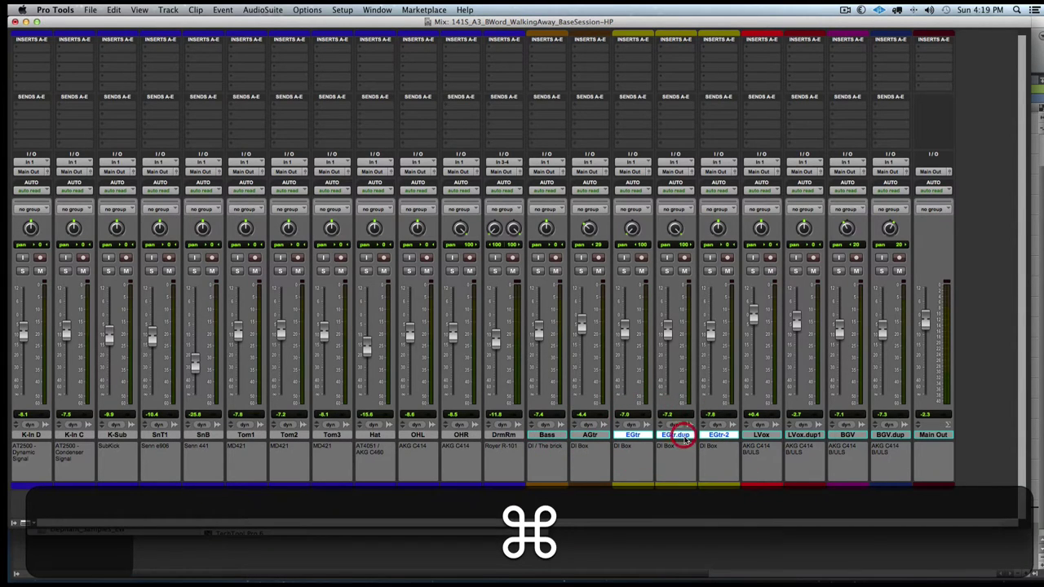
left_click(676, 437, "alt+super")
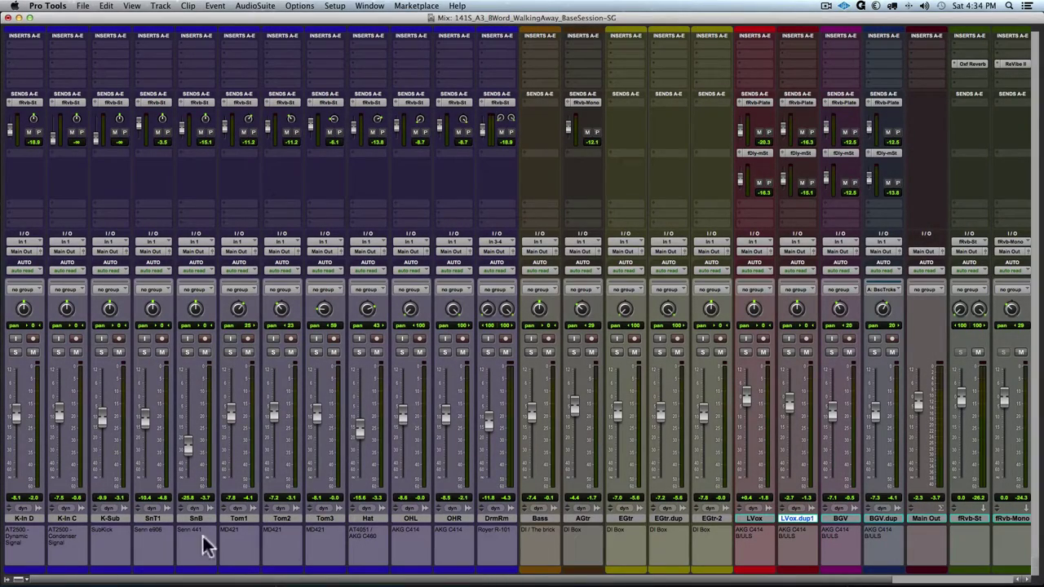
Select all tracks from the K-In D name plate, then deselect Main Out.
left_click(34, 520, "alt")
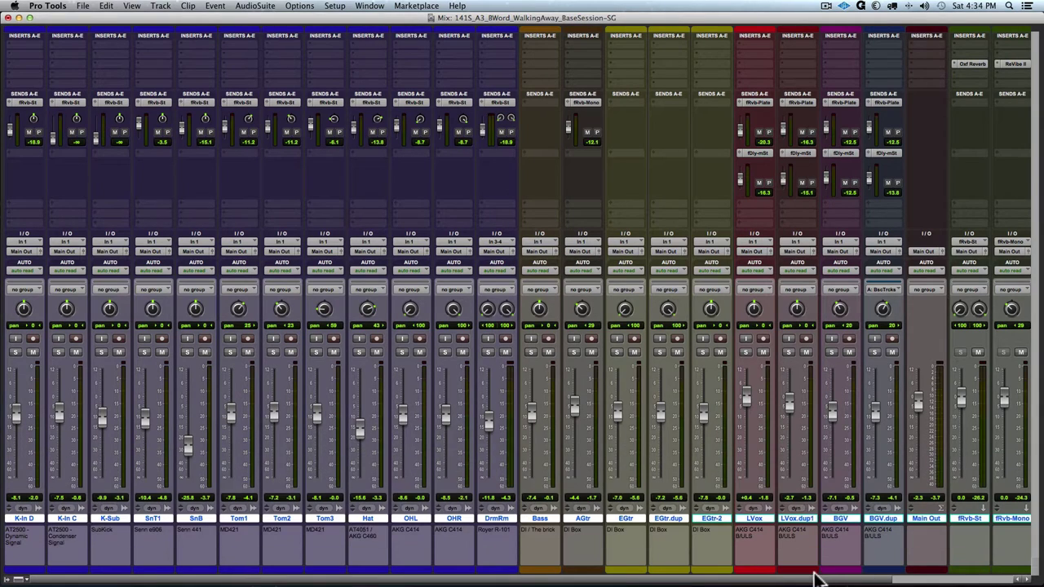
left_click_drag(815, 579, 944, 574)
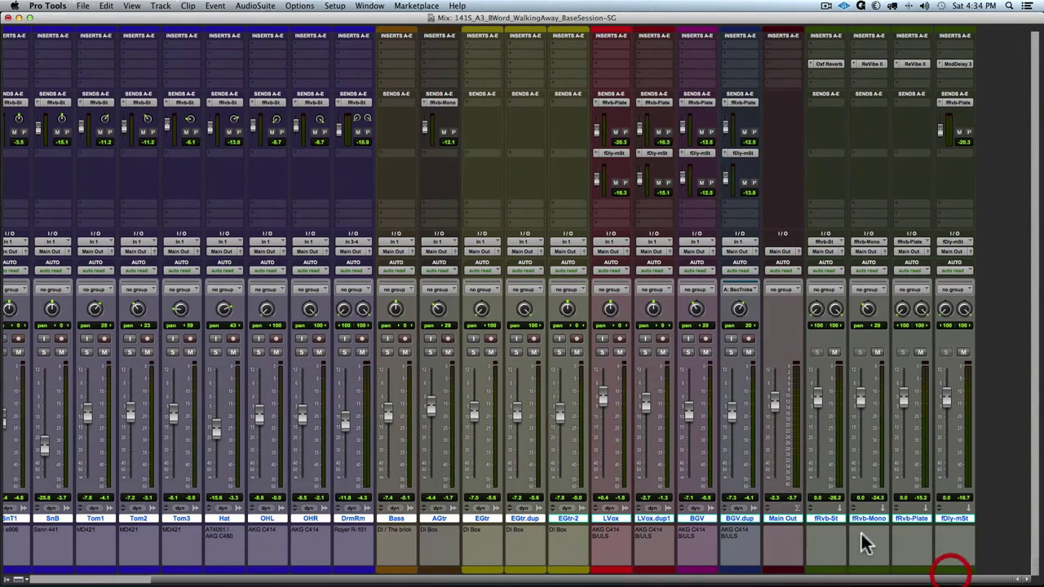
left_click(792, 520, "super")
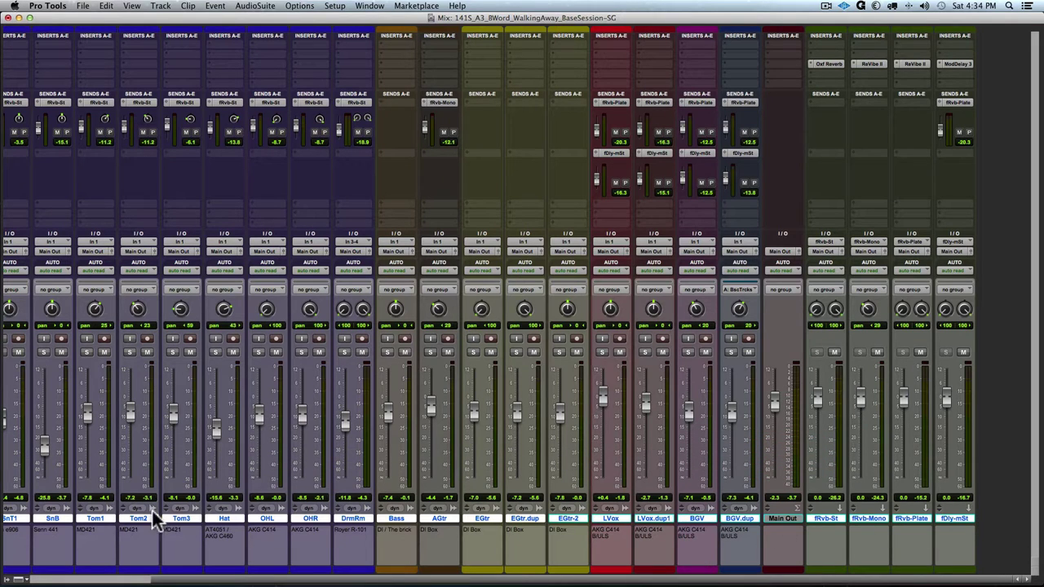
scroll(122, 510, "left", 5)
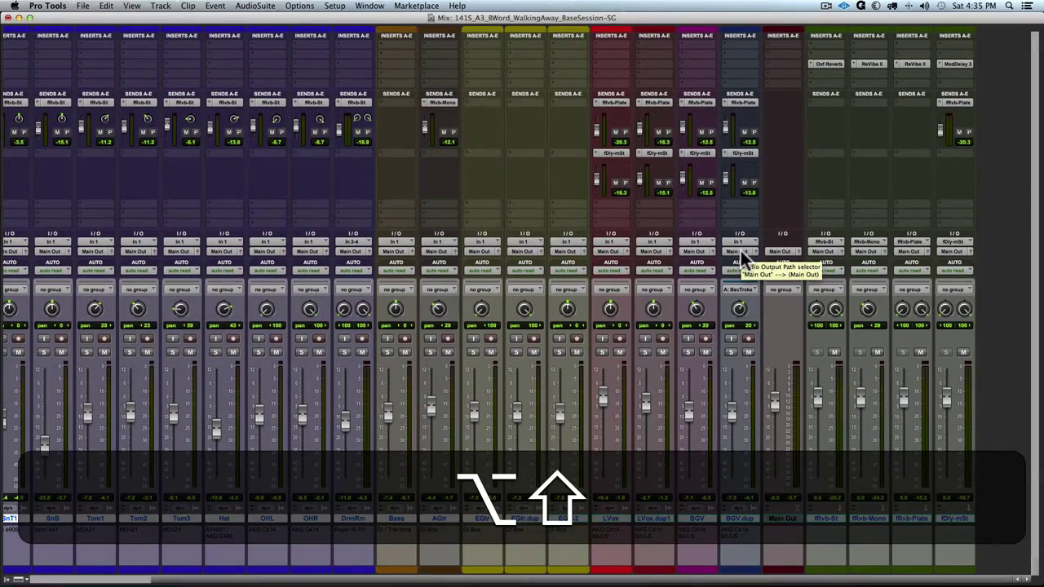
Route the selected tracks' outputs to a new stereo aux track named sSubMstr.
left_click(729, 243, "alt+shift")
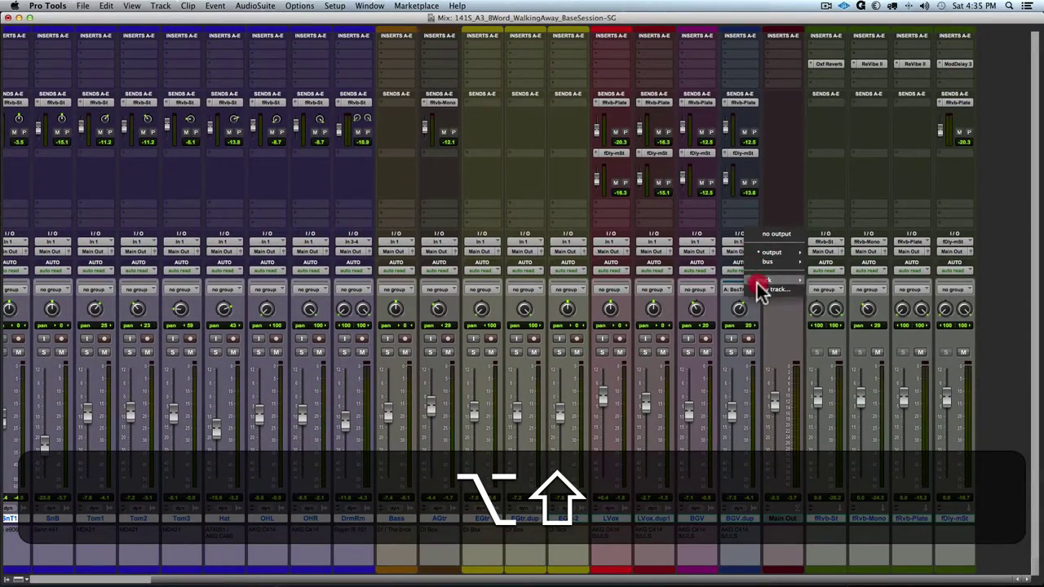
left_click(757, 288, "alt+shift")
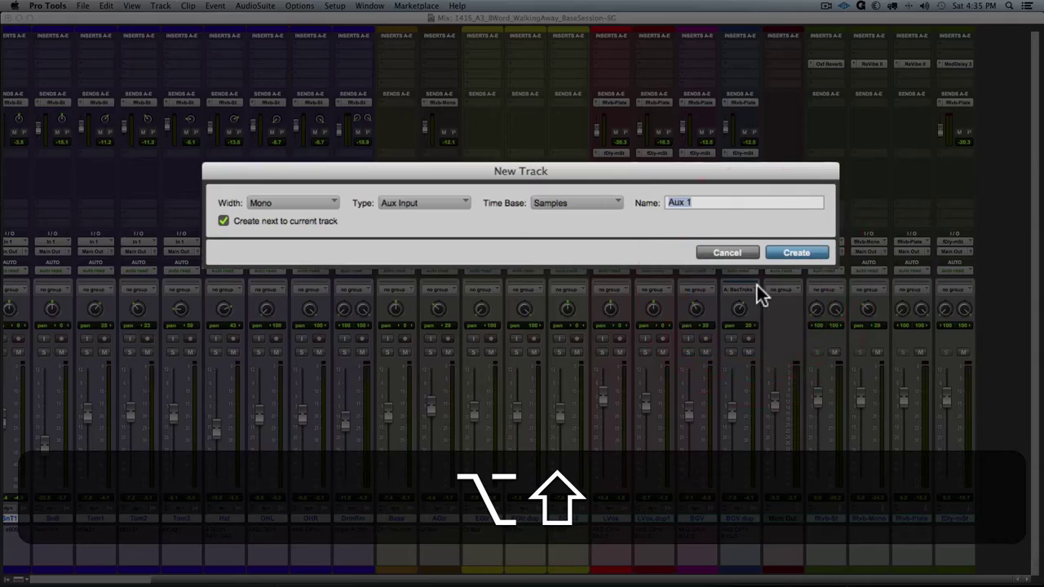
left_click(292, 203)
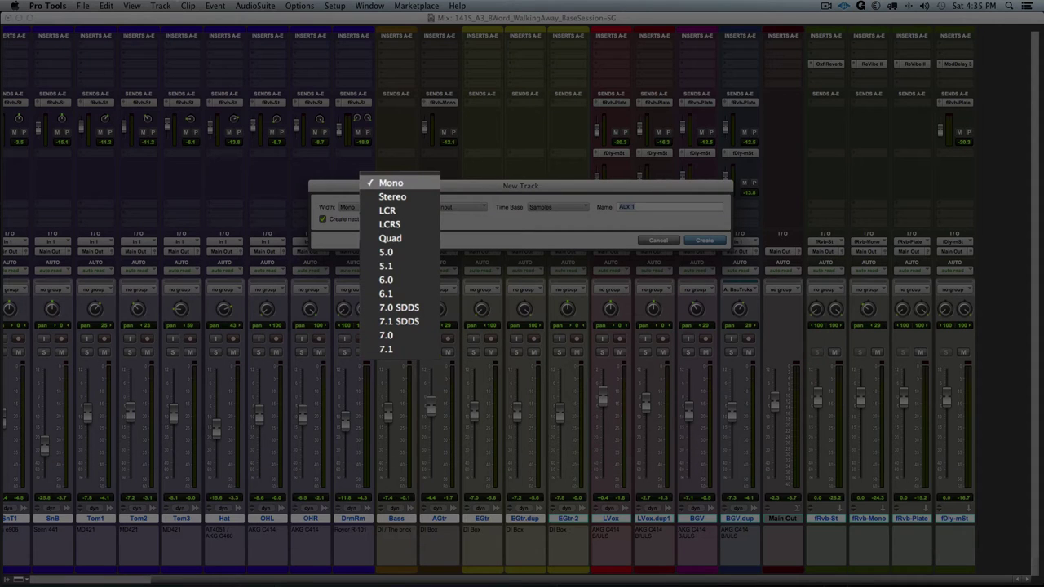
left_click(389, 197)
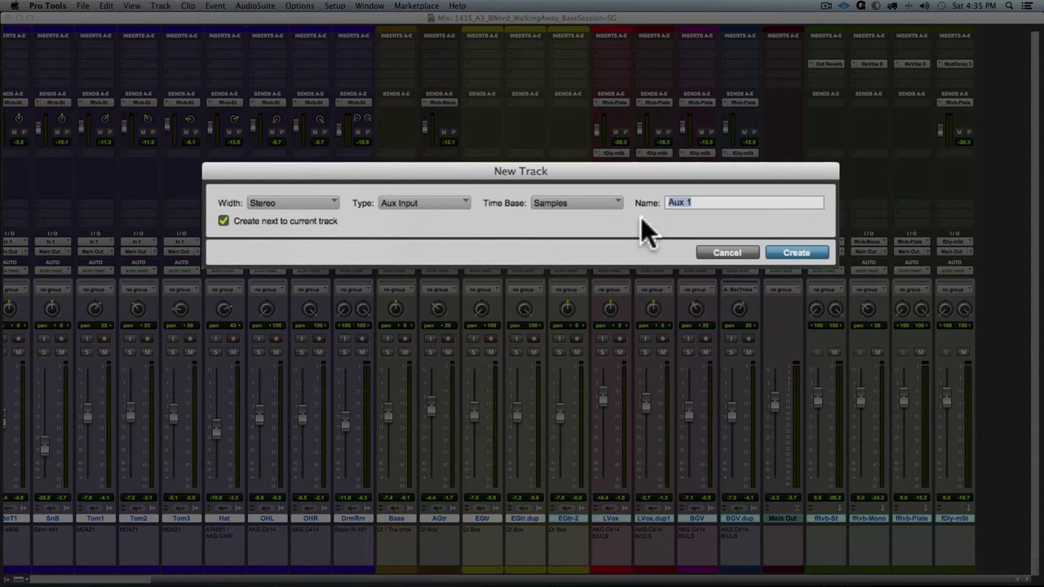
type("sSu")
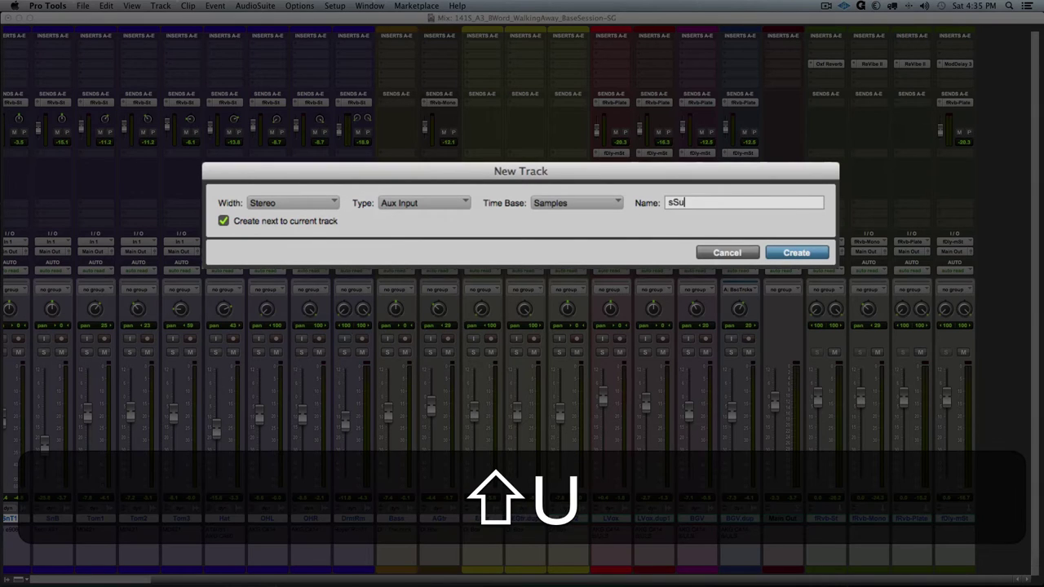
type("b")
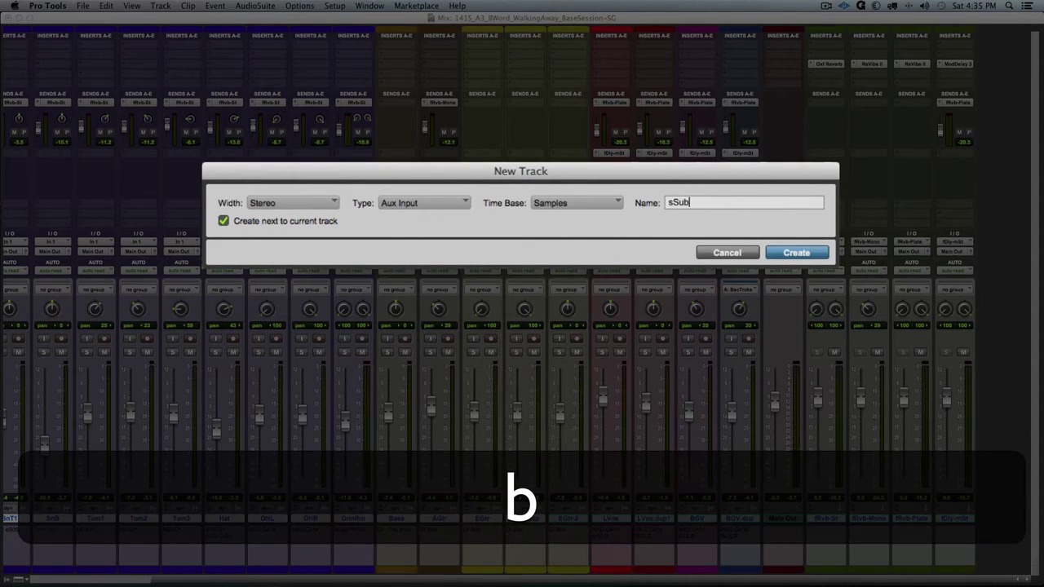
type("Mstr")
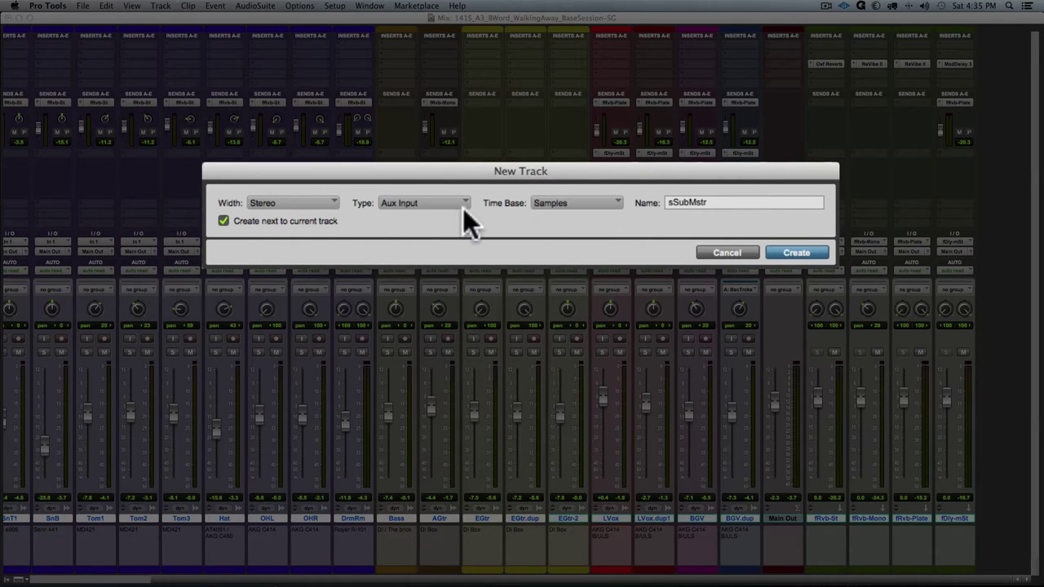
left_click(792, 251)
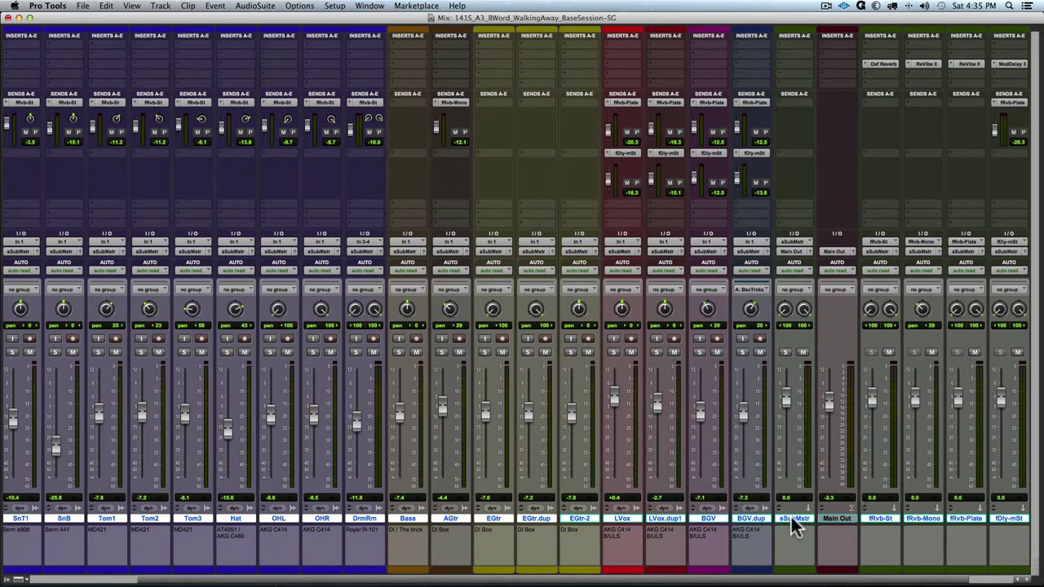
left_click(791, 519, "alt")
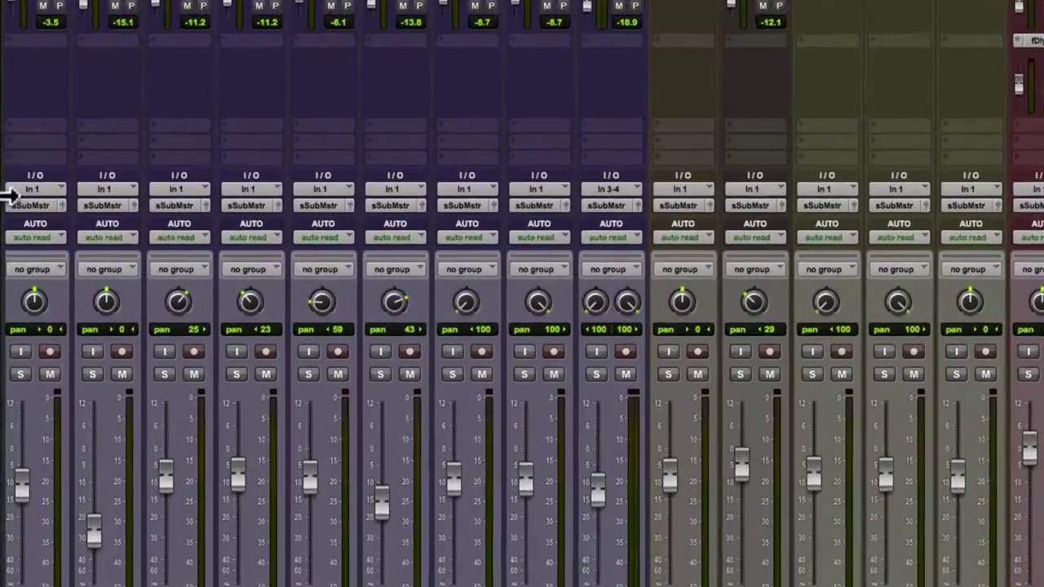
scroll(25, 188, "left", 3)
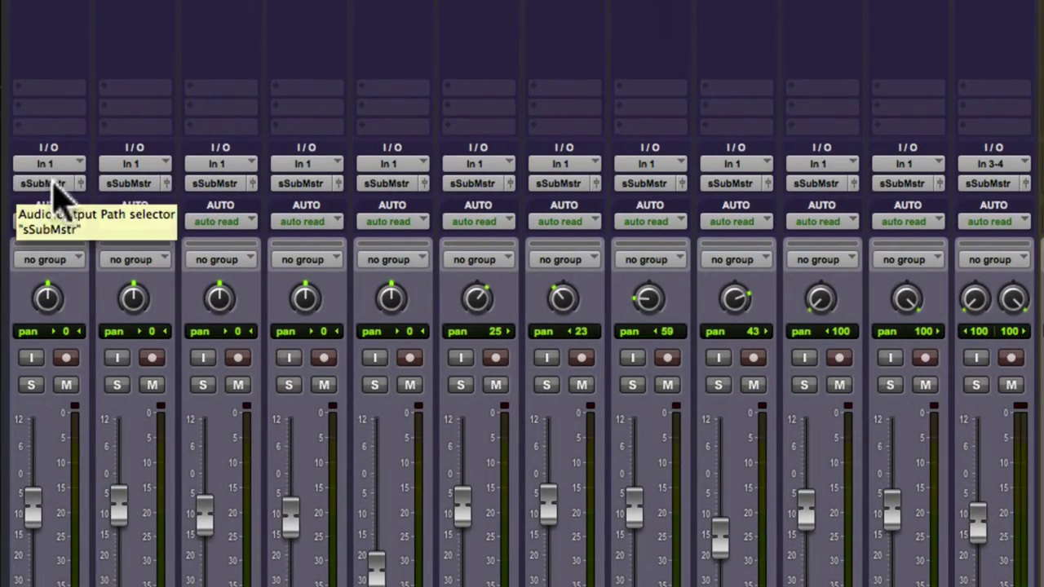
scroll(200, 199, "right", 10)
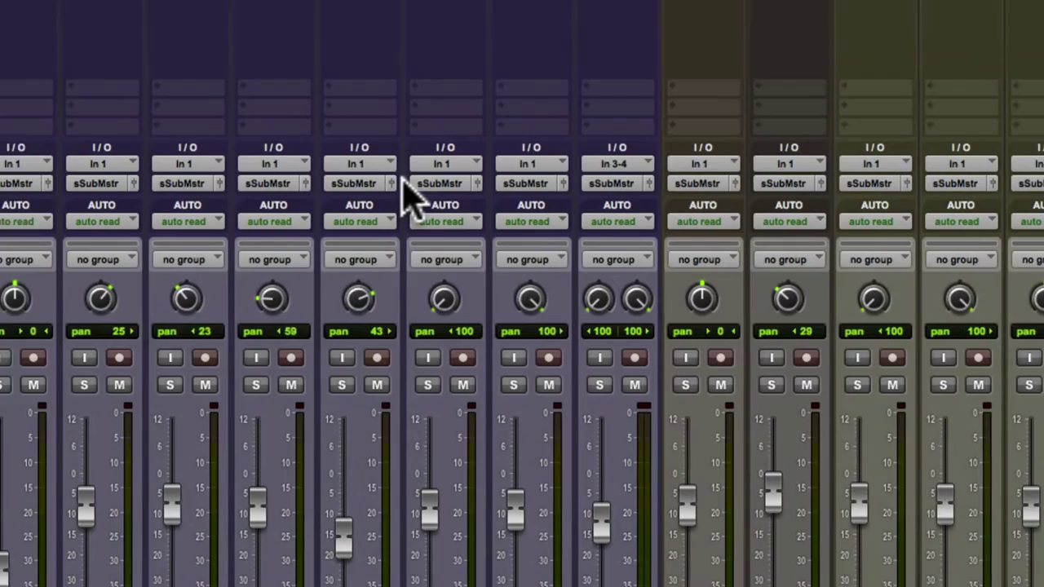
scroll(236, 196, "right", 10)
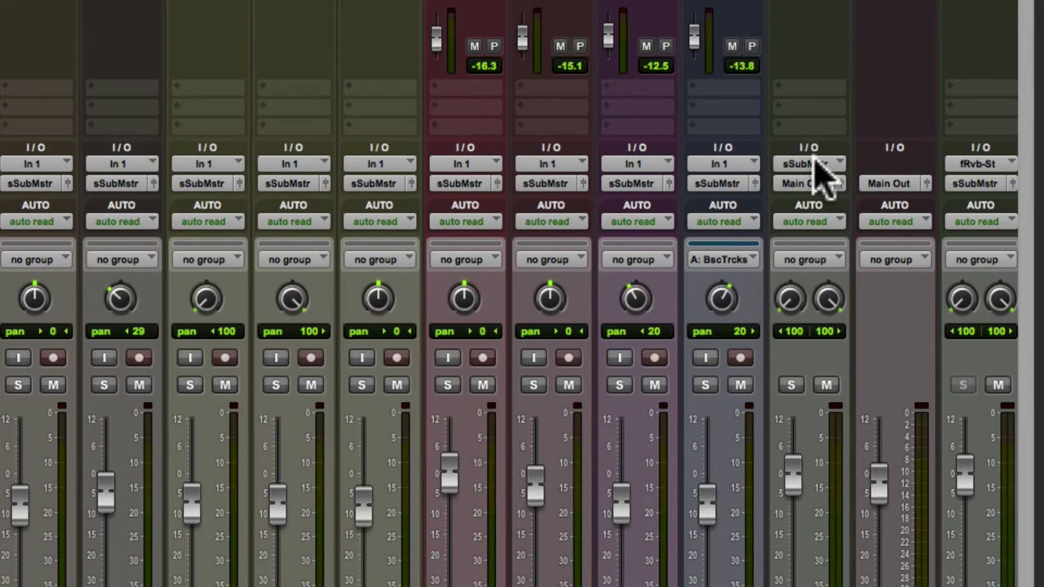
scroll(816, 175, "right", 7)
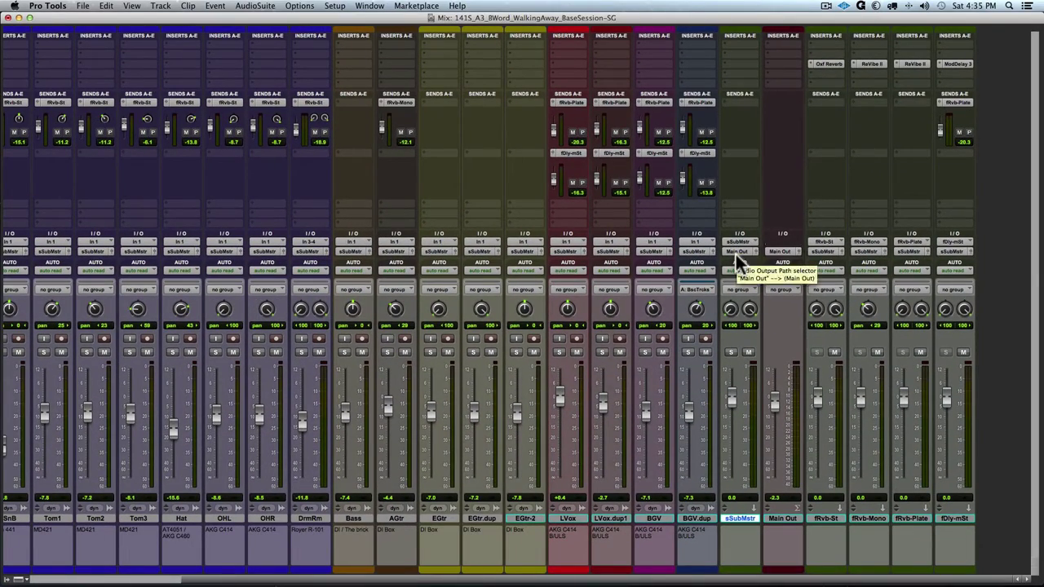
During playback, mute and unmute sSubMstr repeatedly to confirm it silences the mix.
key("space")
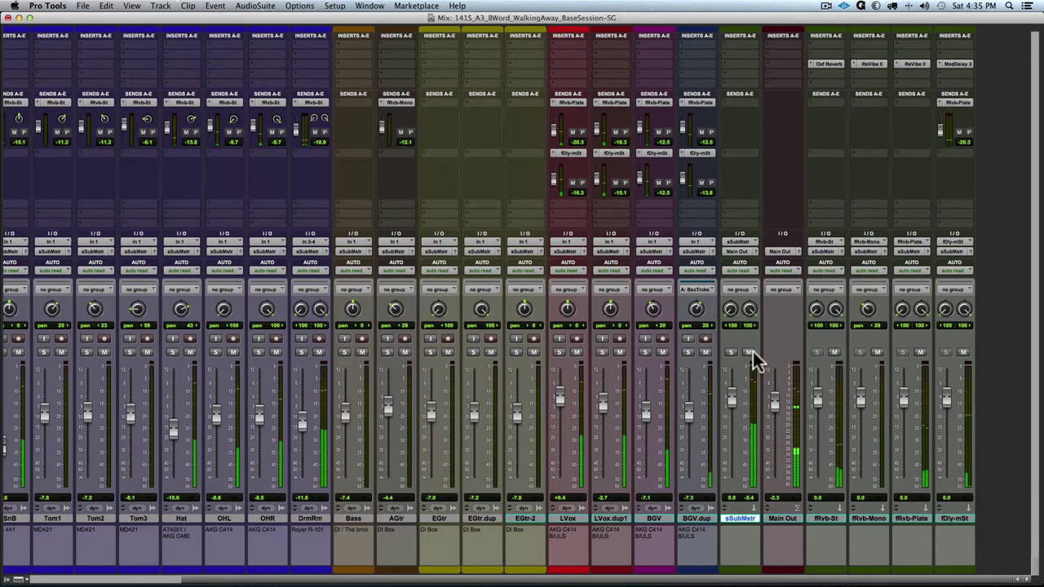
left_click(749, 352)
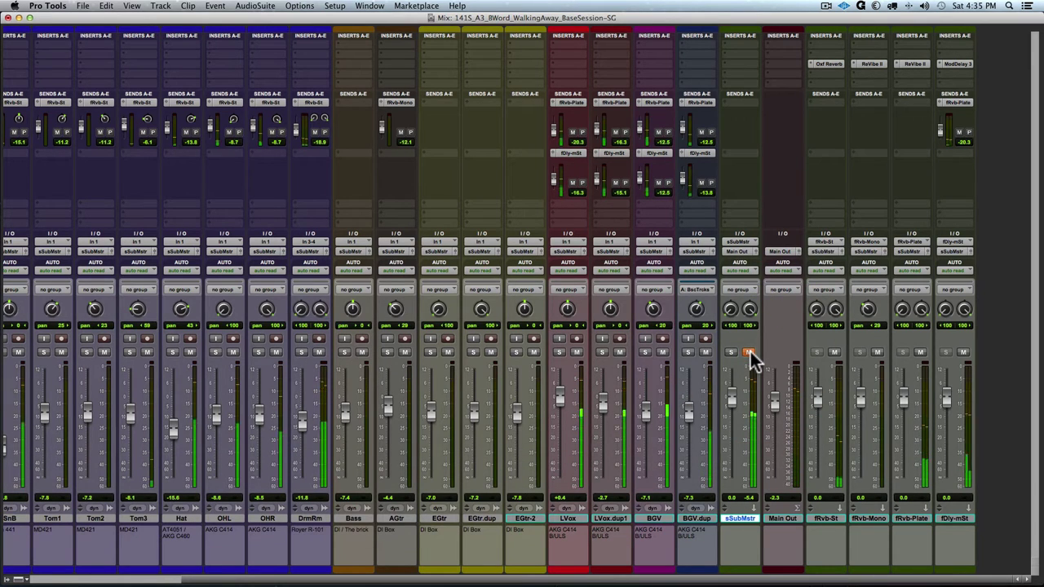
left_click(749, 352)
left_click(749, 352)
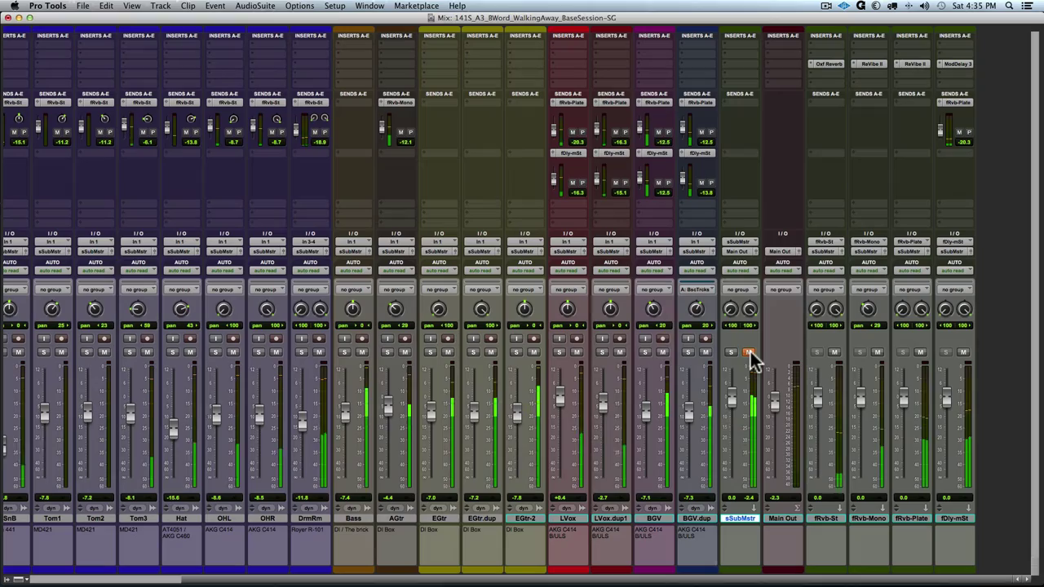
left_click(749, 352)
key("space")
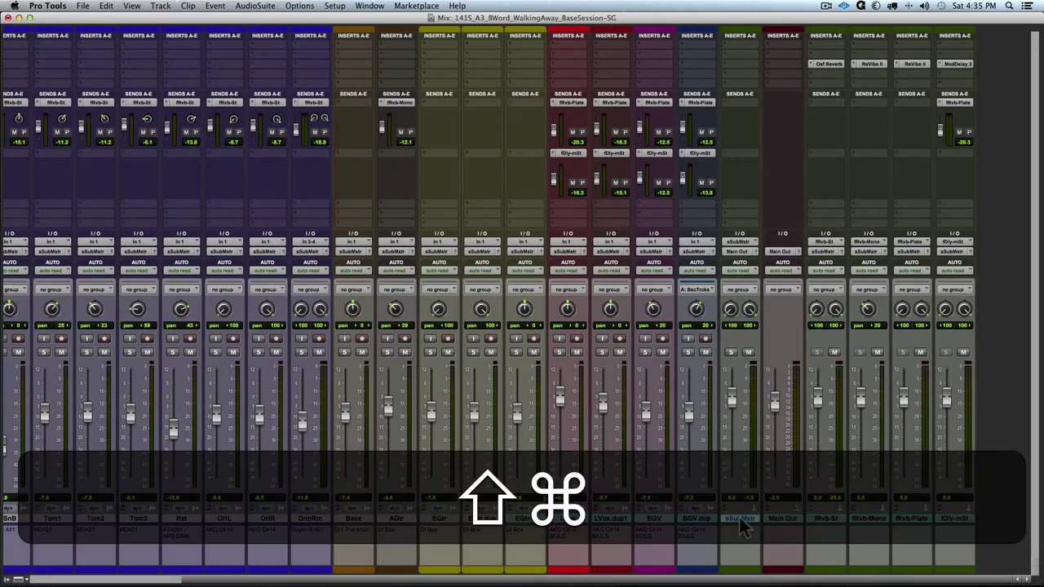
Create one new stereo Master Fader track.
key("shift+super+n")
key("super+Right")
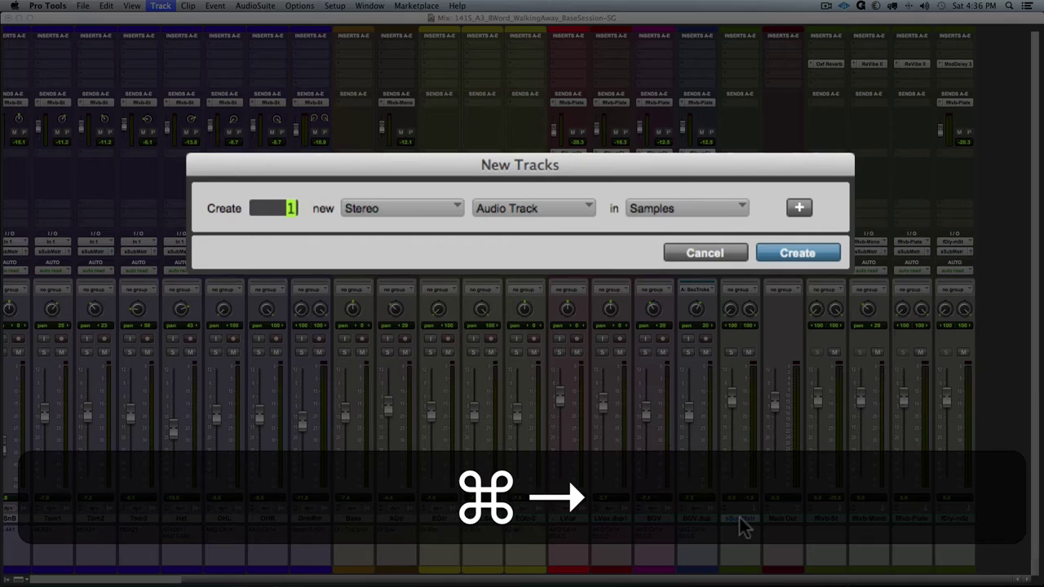
key("super+Down")
key("super+Down")
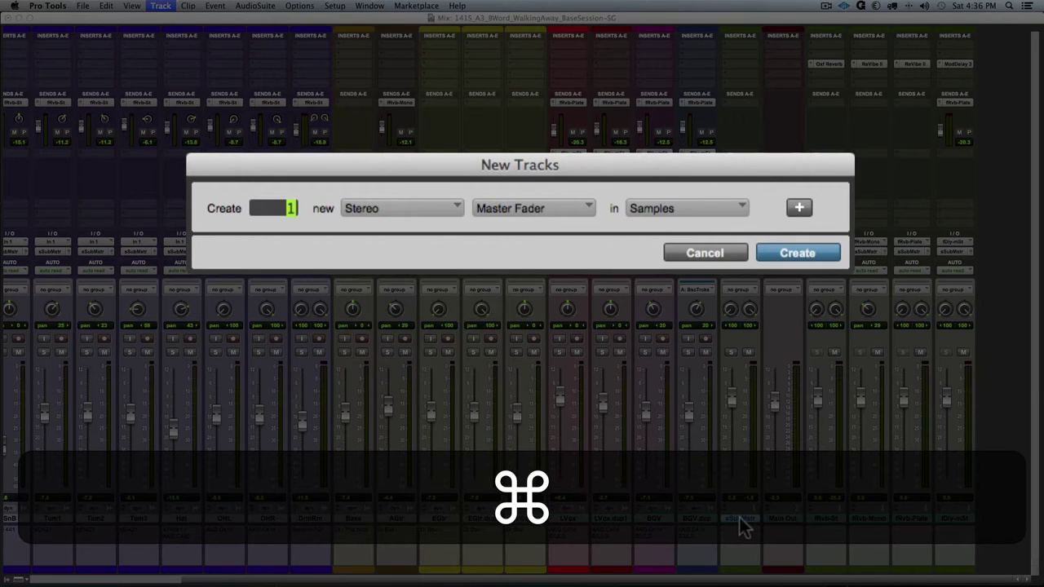
left_click(792, 254)
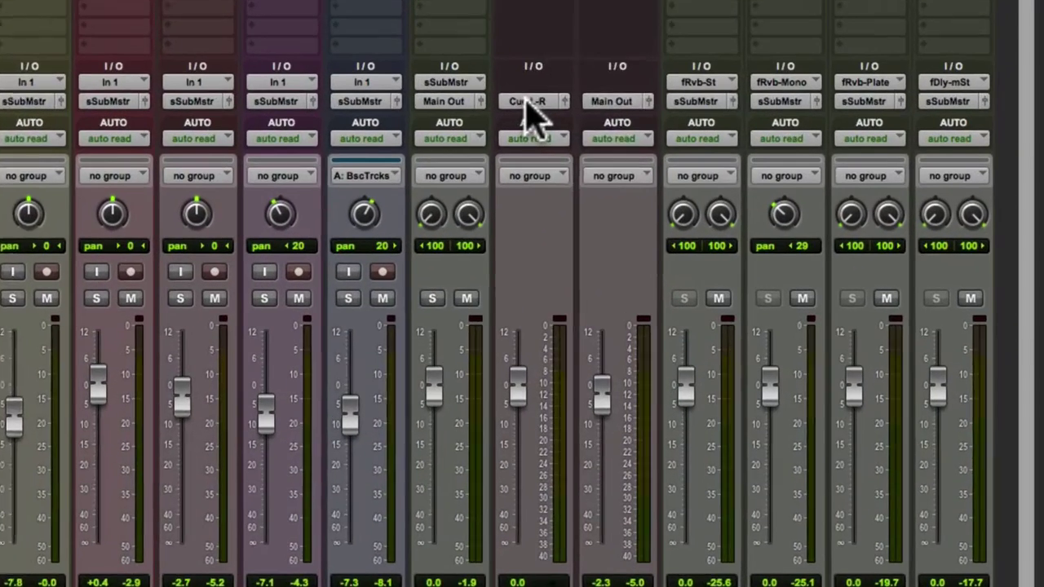
Change Master 1's output from Cue L-R to the sSubMstr bus.
left_click_drag(688, 198, 729, 206)
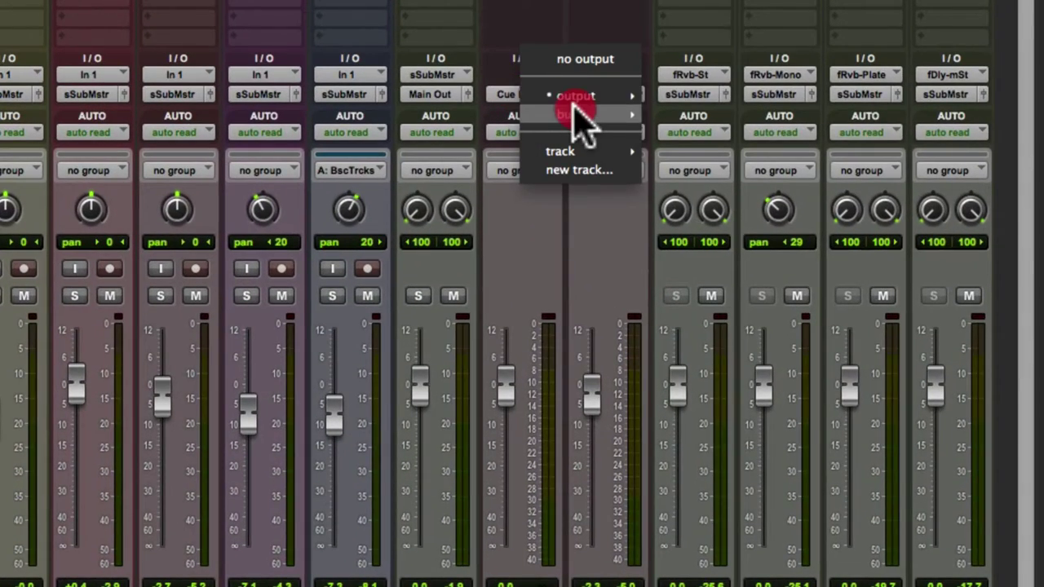
left_click_drag(573, 106, 817, 161)
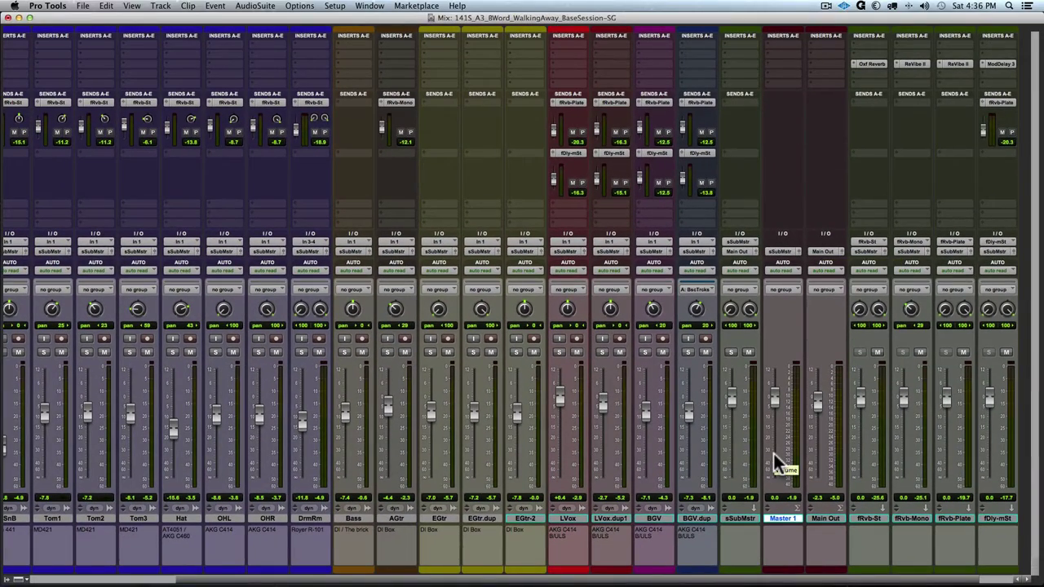
During playback, pull Master 1 down to -12.6 dB, then reset it to 0 dB.
key("space")
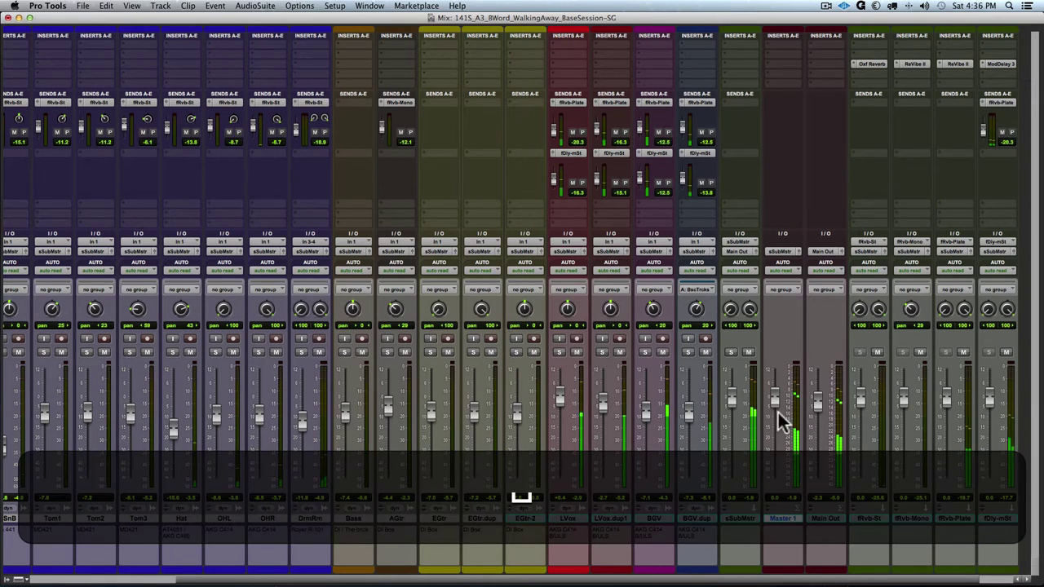
left_click_drag(778, 398, 778, 437)
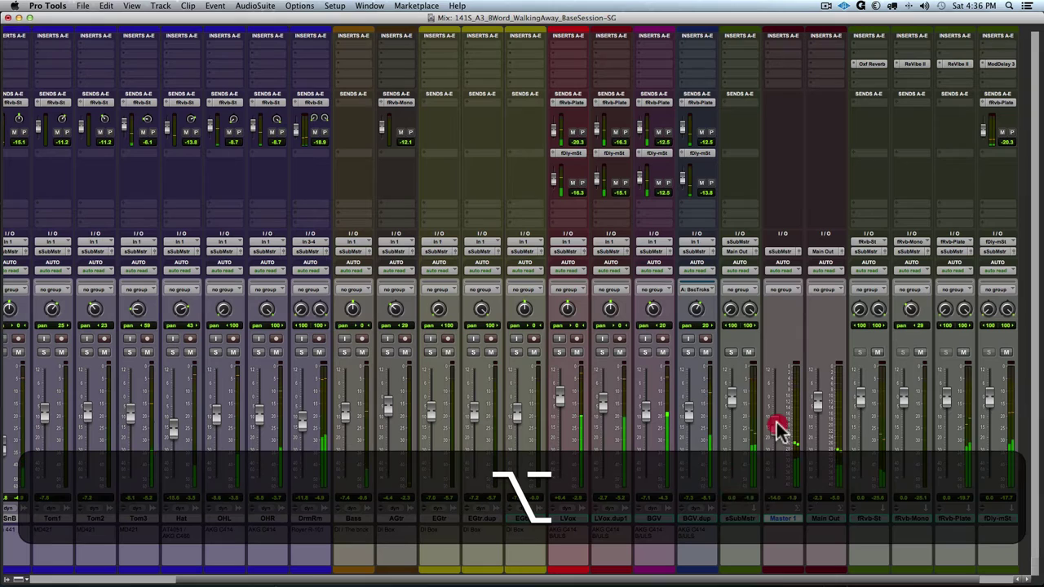
left_click(778, 428, "alt")
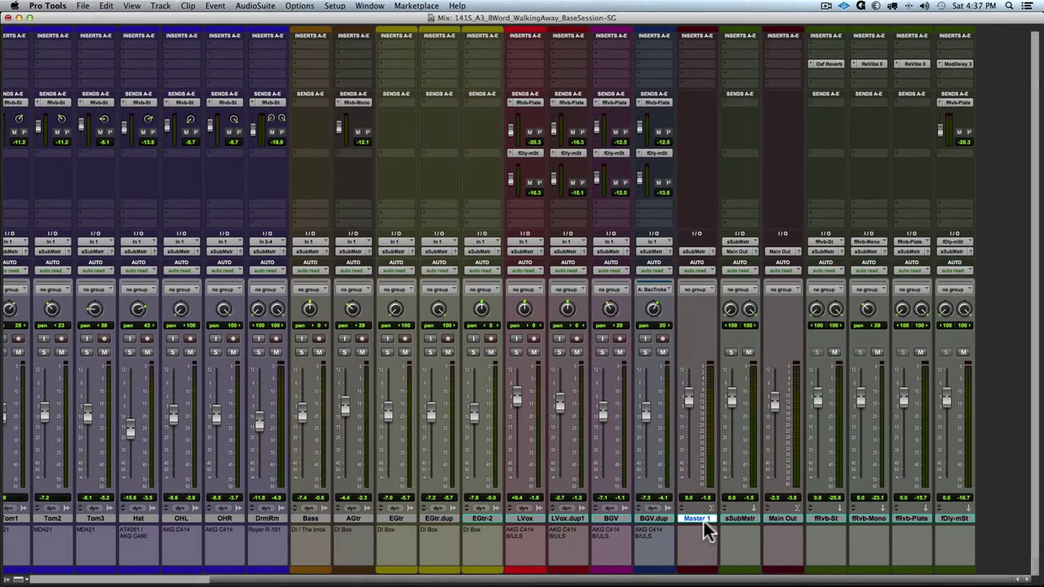
Rename the Master 1 track to msSubMstr.
double_click(710, 517)
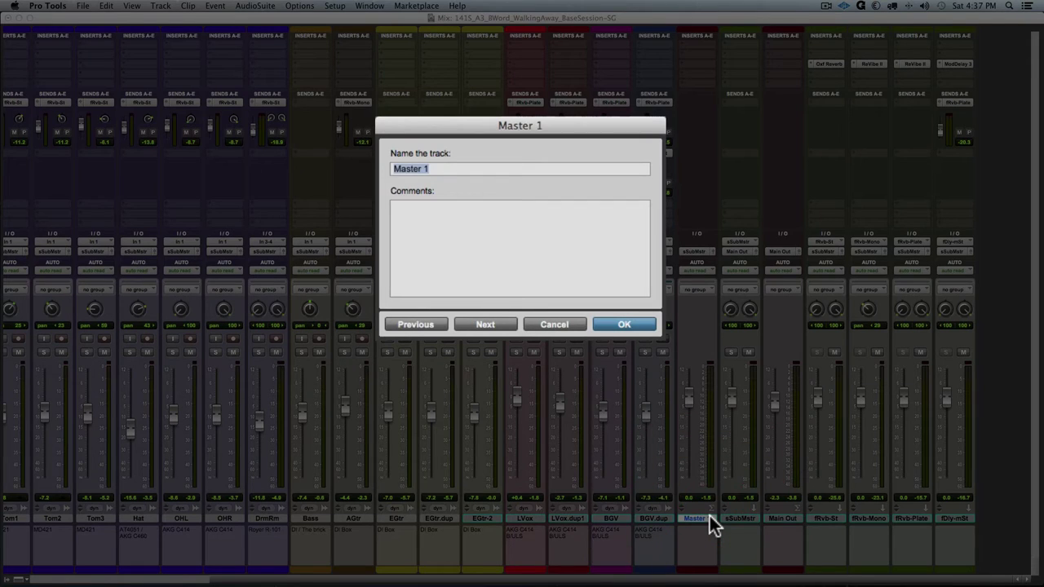
type("ms")
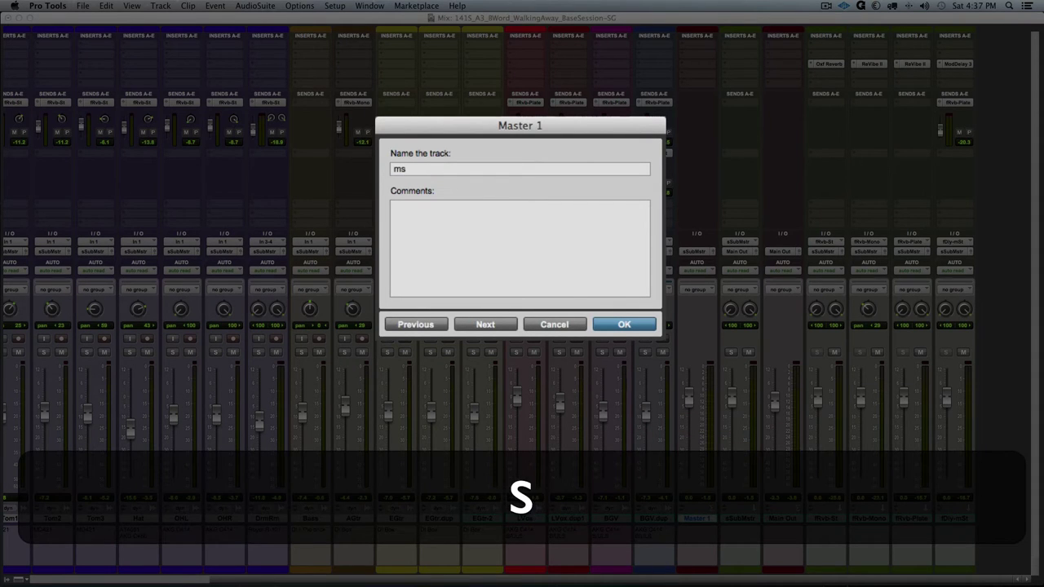
type("SubMstr")
key("Return")
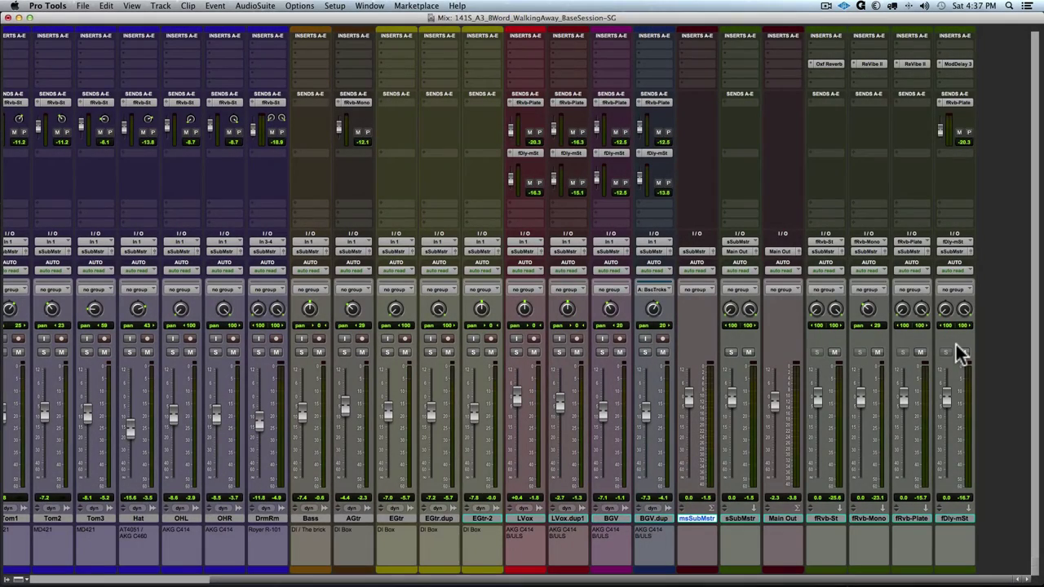
Create 3 mono Master Faders and 1 stereo Master Fader in one New Tracks pass.
key("shift+super+n")
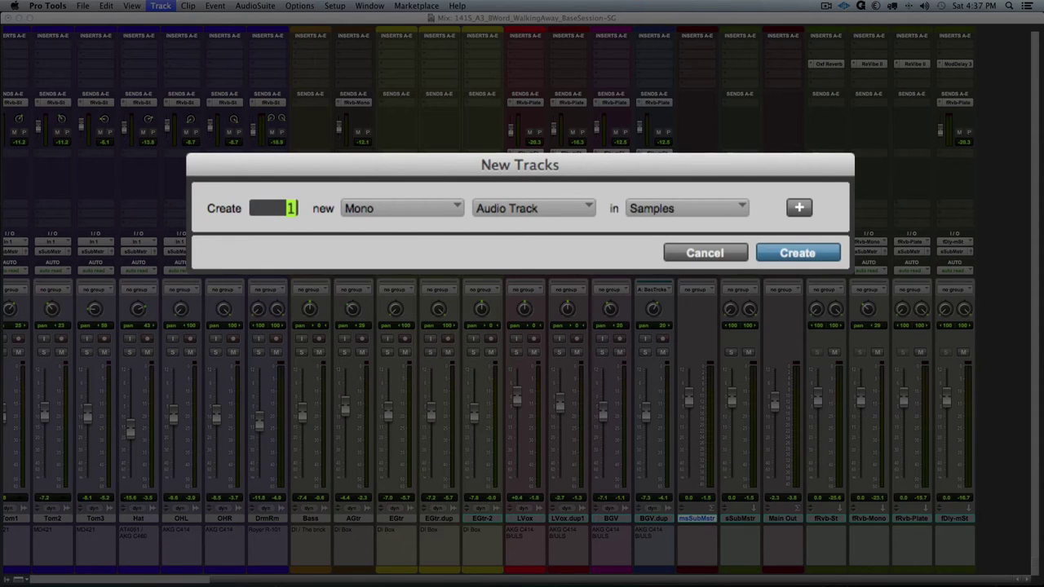
type("3")
left_click(584, 214)
left_click(538, 226)
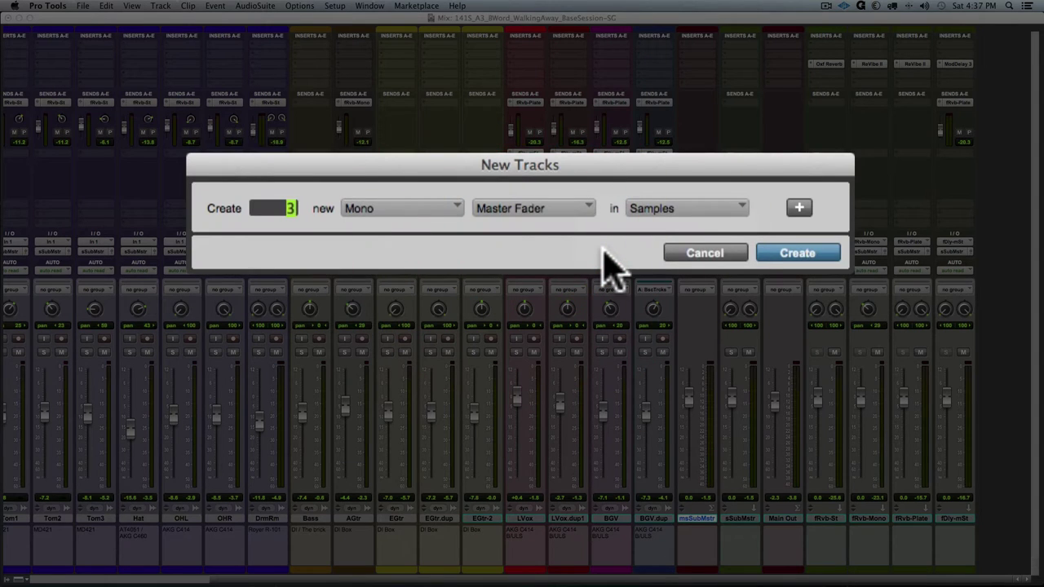
key("super+plus")
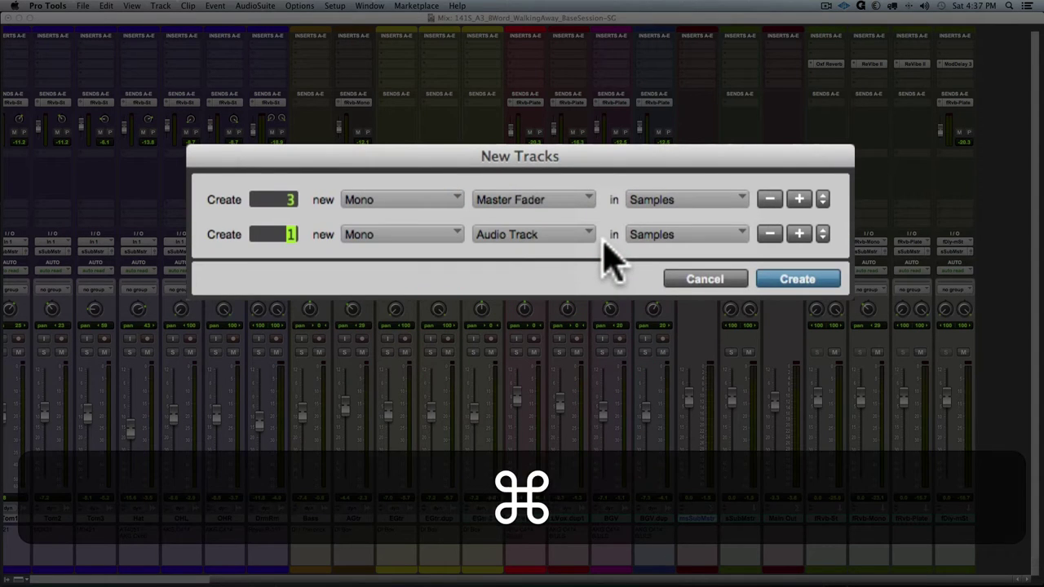
key("super+Down")
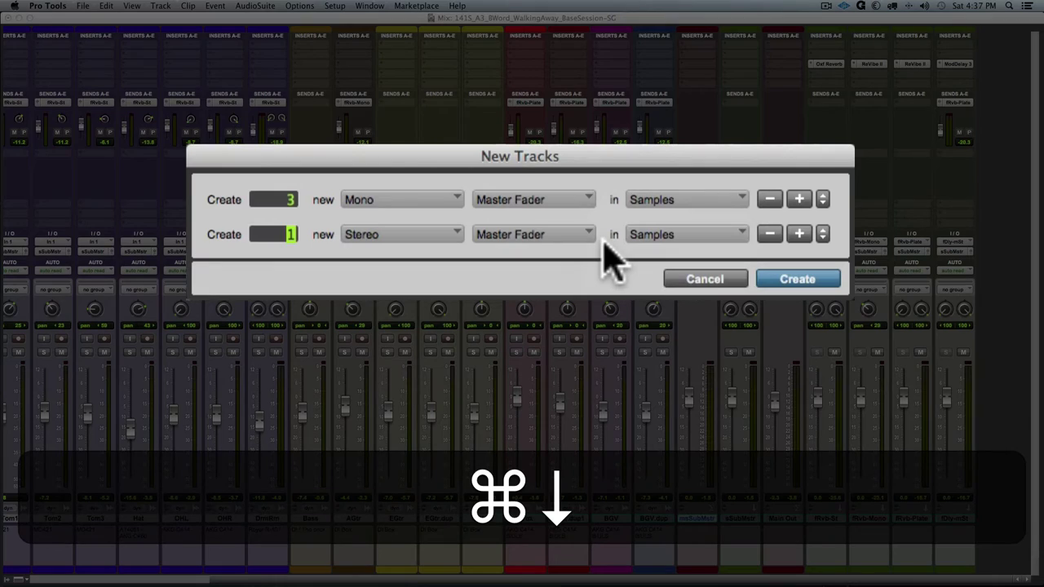
key("Return")
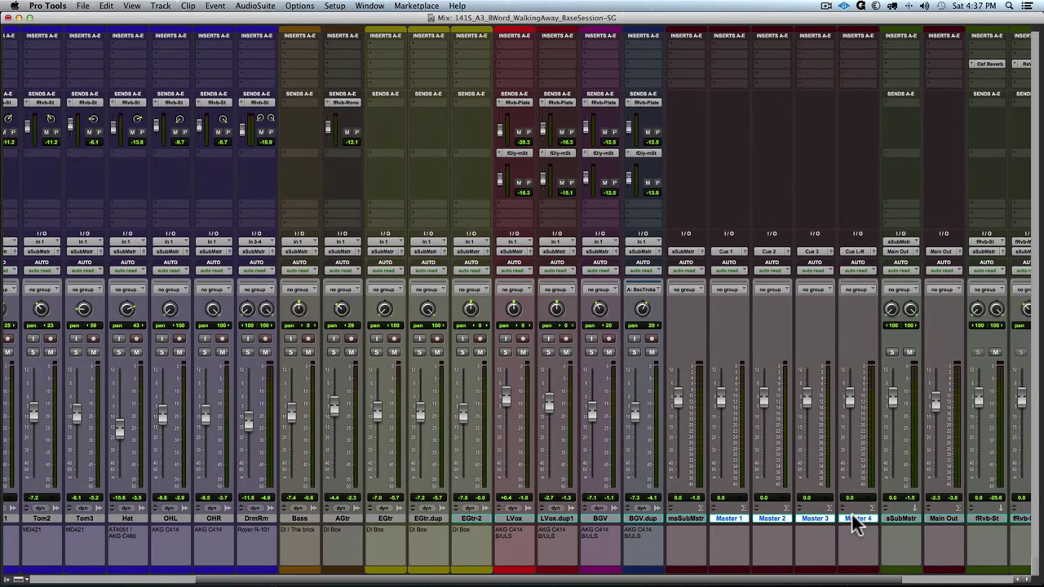
Move the Master 4 strip after fDly-mSt and assign its output to the fRvb-St bus.
left_click_drag(862, 519, 1031, 526)
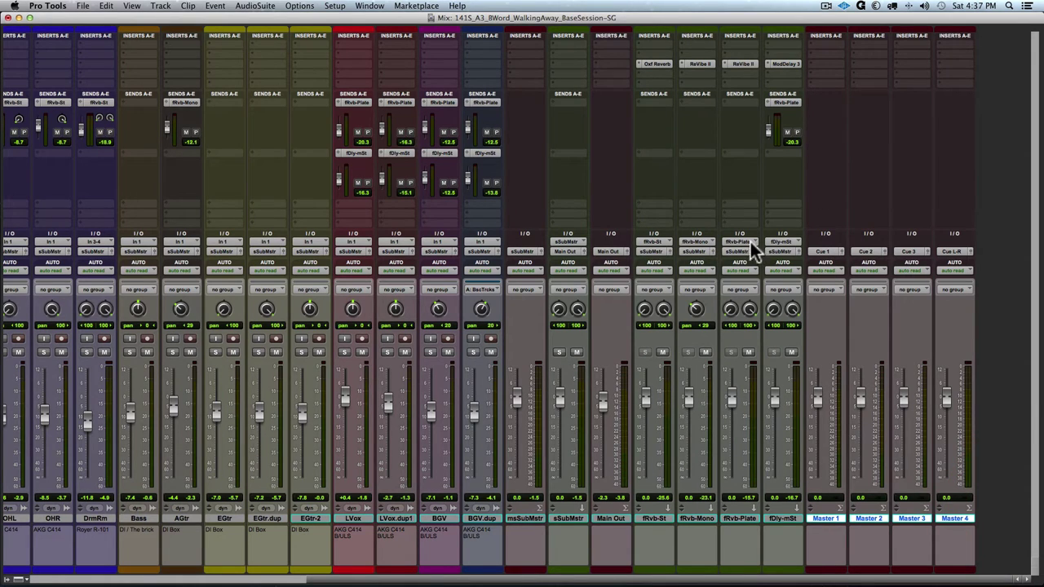
left_click(963, 519, "alt")
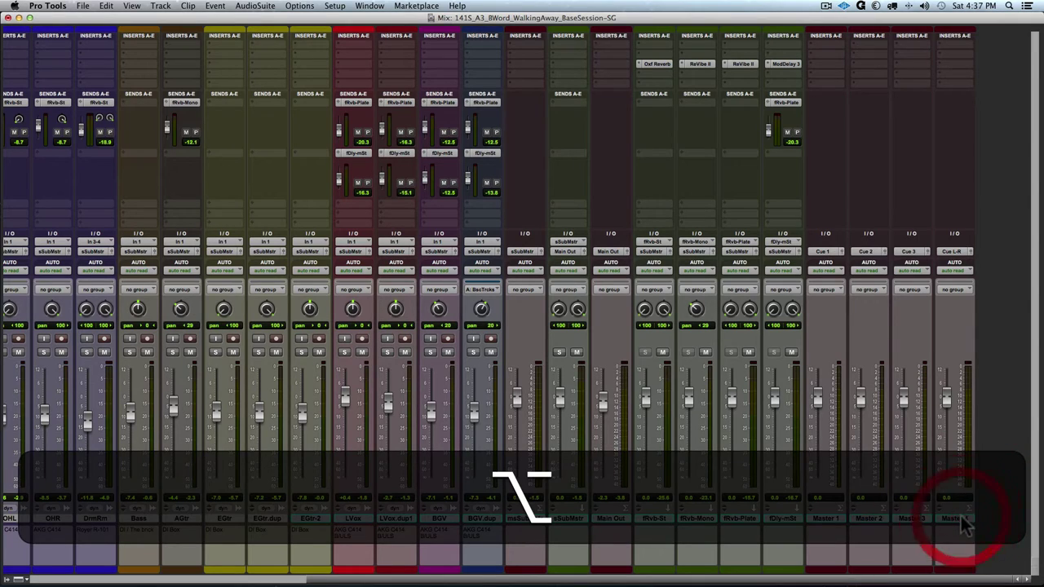
left_click_drag(963, 519, 818, 515)
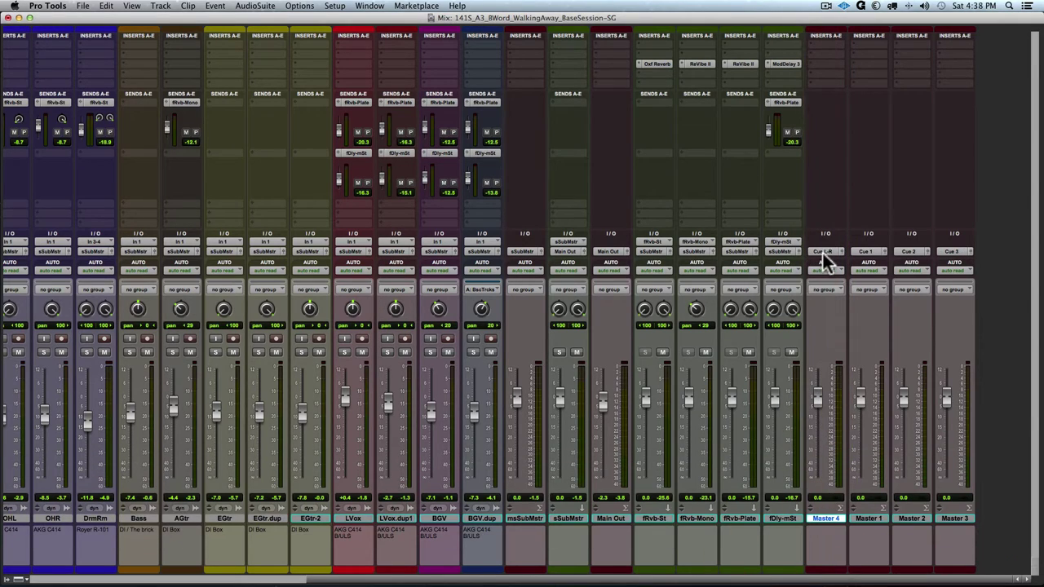
left_click_drag(823, 250, 938, 264)
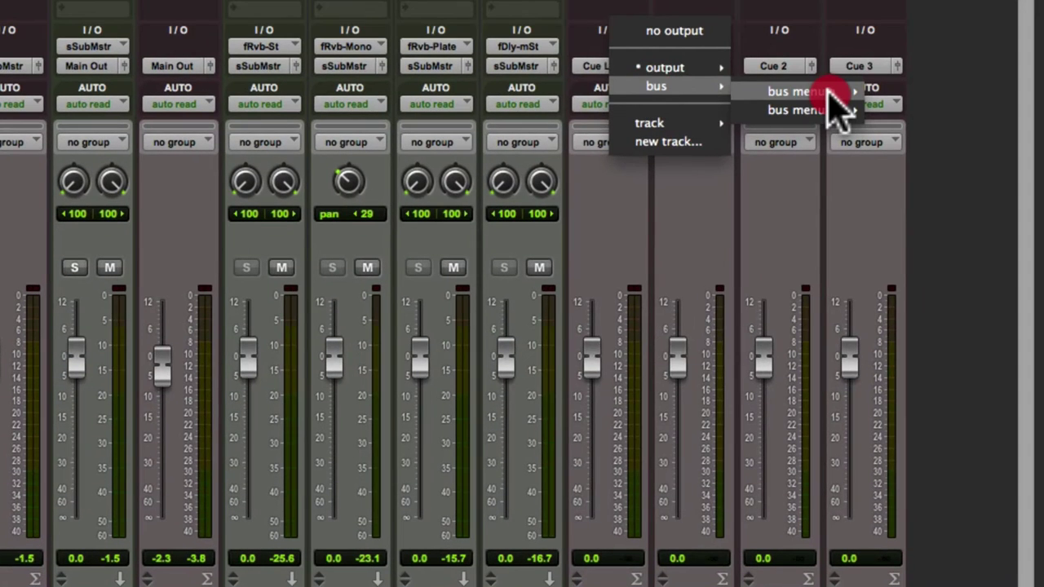
left_click_drag(830, 91, 545, 115)
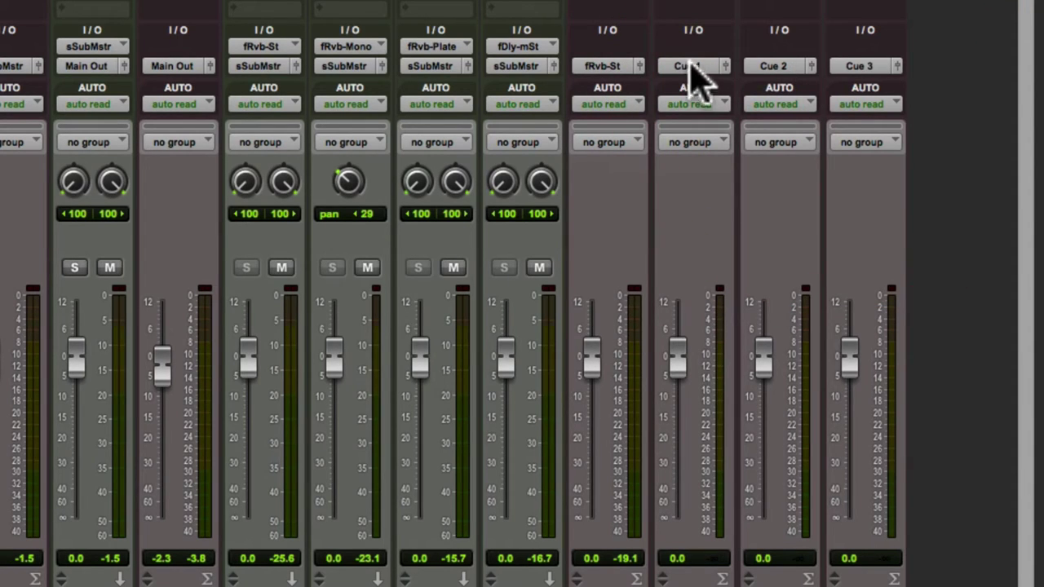
Pick fRvb-Mono for Master 1, fRvb-Plate for Master 2 and fDly-mSt for Master 3.
left_click_drag(697, 67, 779, 116)
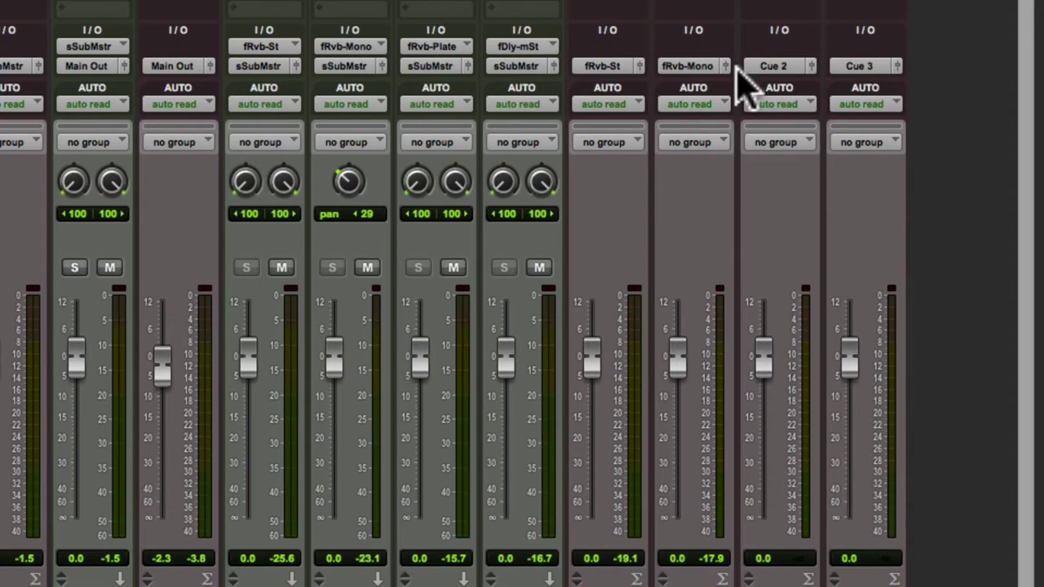
left_click(760, 67)
mouse_move(779, 88)
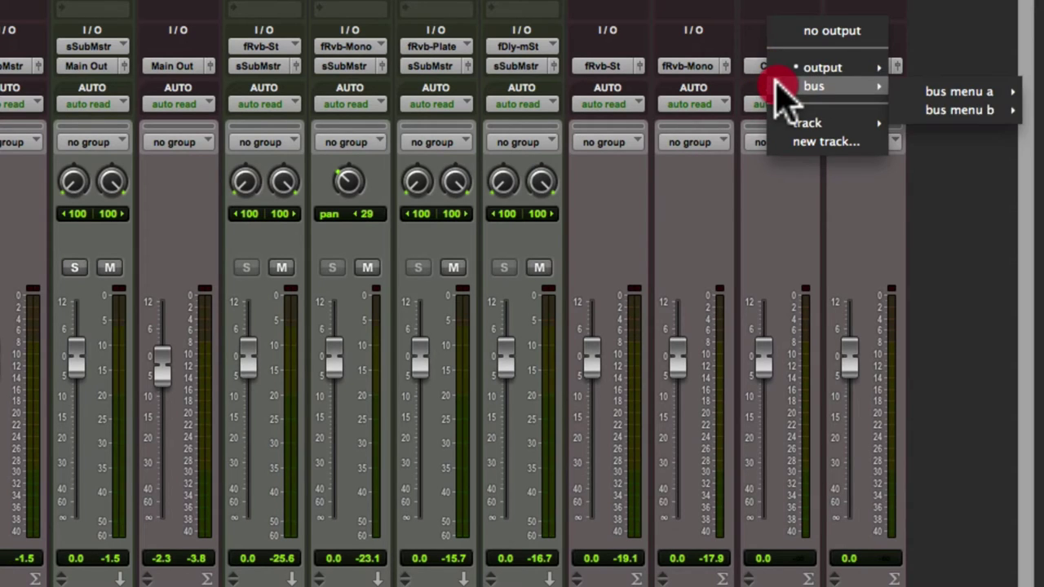
mouse_move(998, 109)
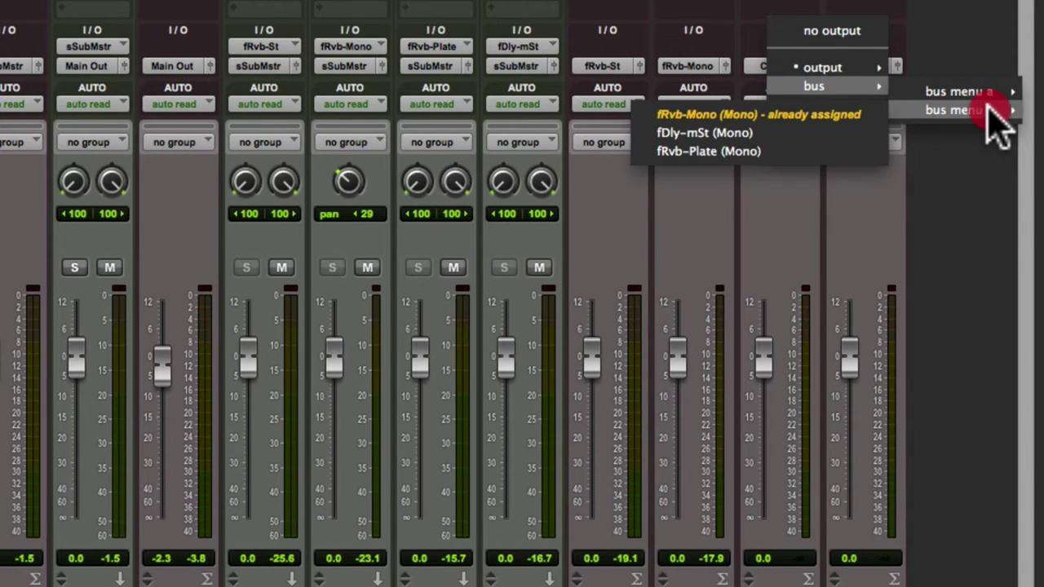
left_click(769, 152)
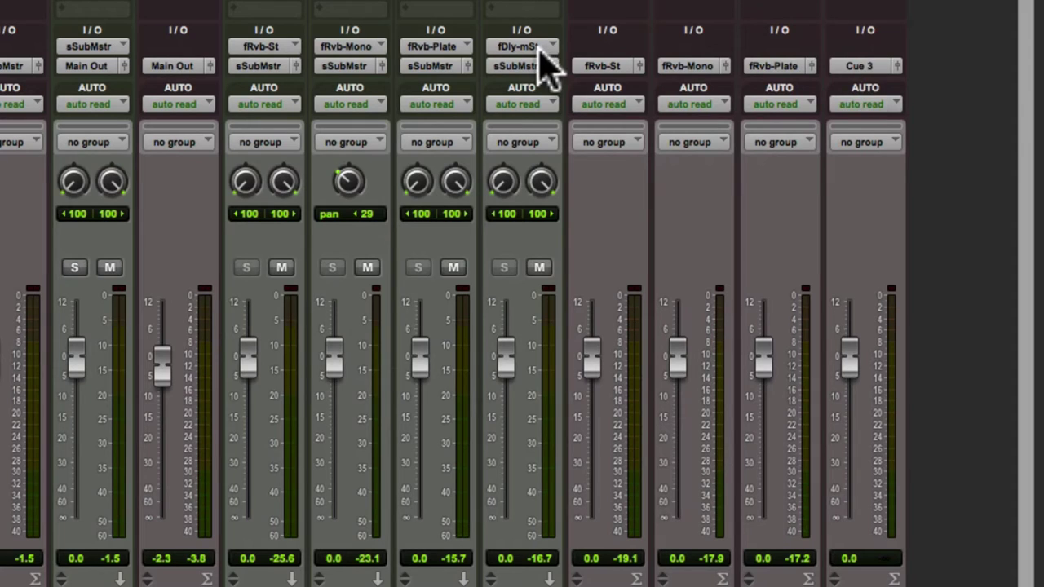
left_click(866, 66)
mouse_move(889, 85)
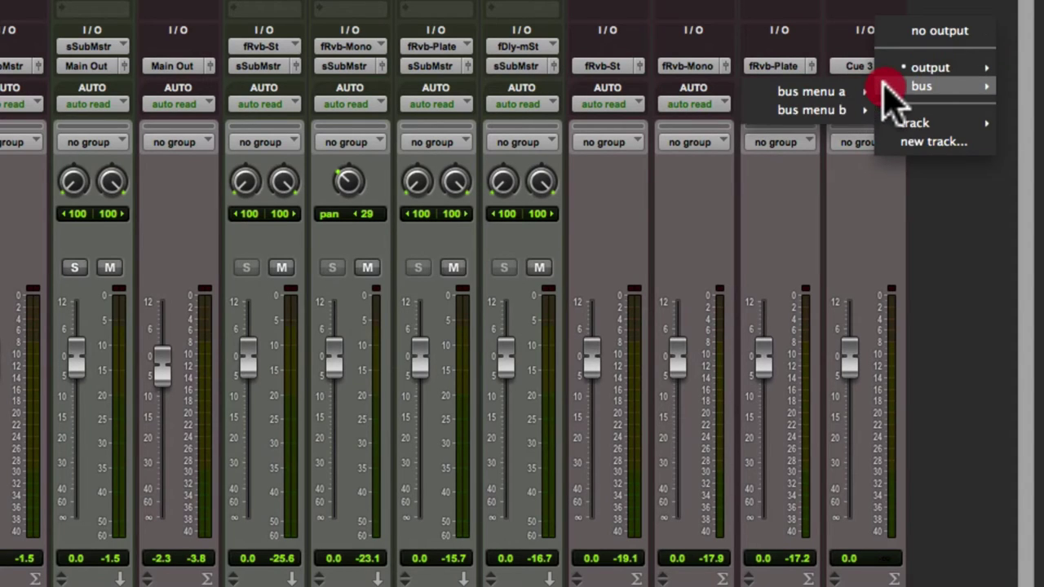
mouse_move(807, 111)
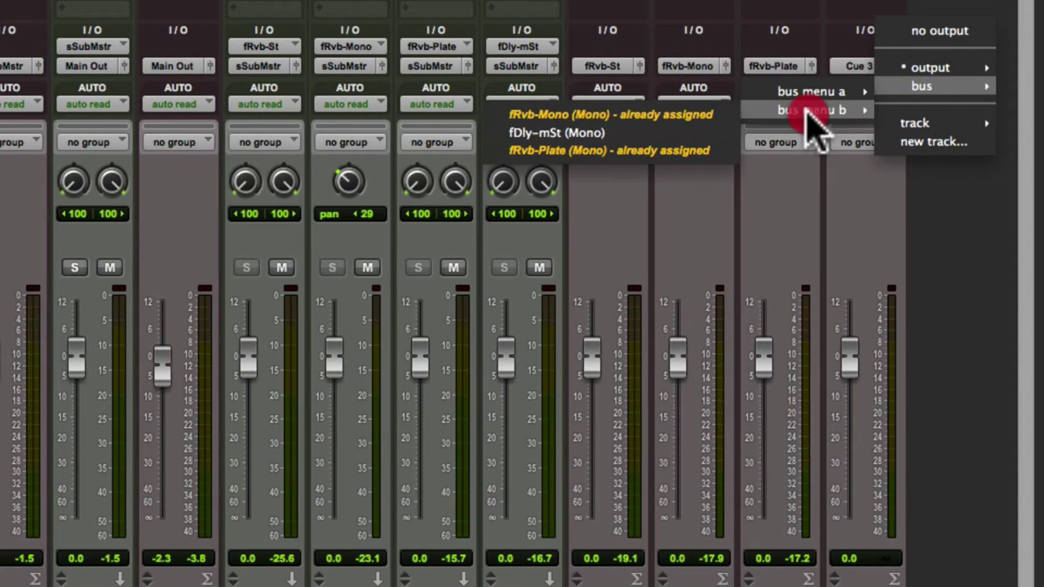
left_click(689, 133)
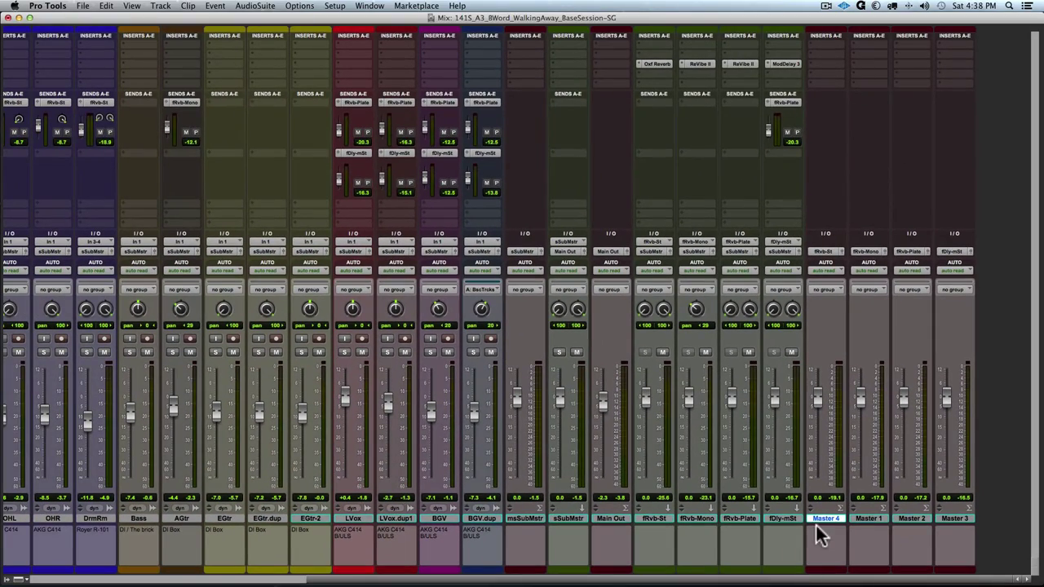
Rename Master 4, Master 1 and Master 2 to mfRvb-St, mfRvb-Mono and mfRvb-Plate.
double_click(837, 518)
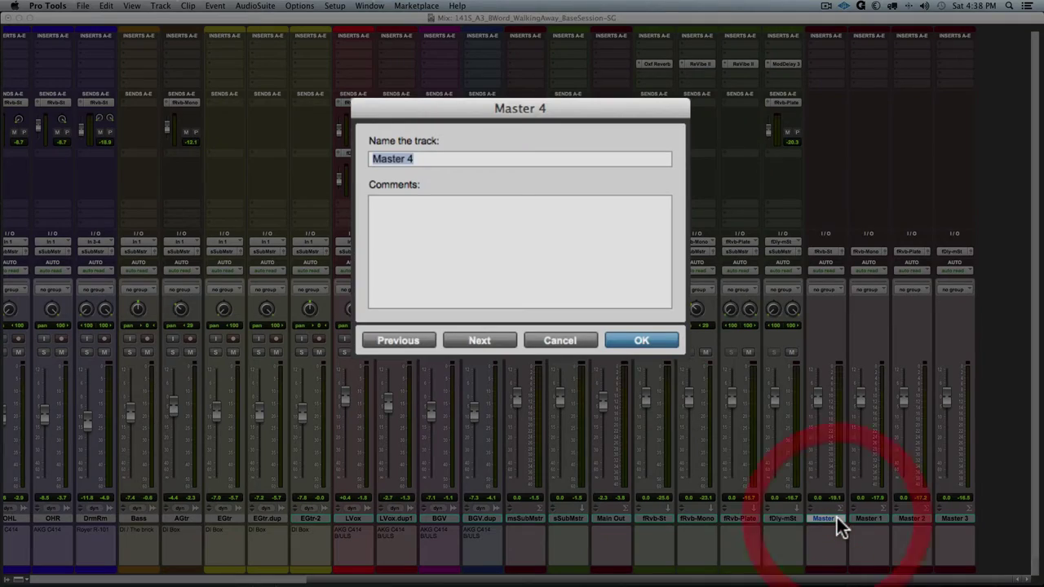
type("m")
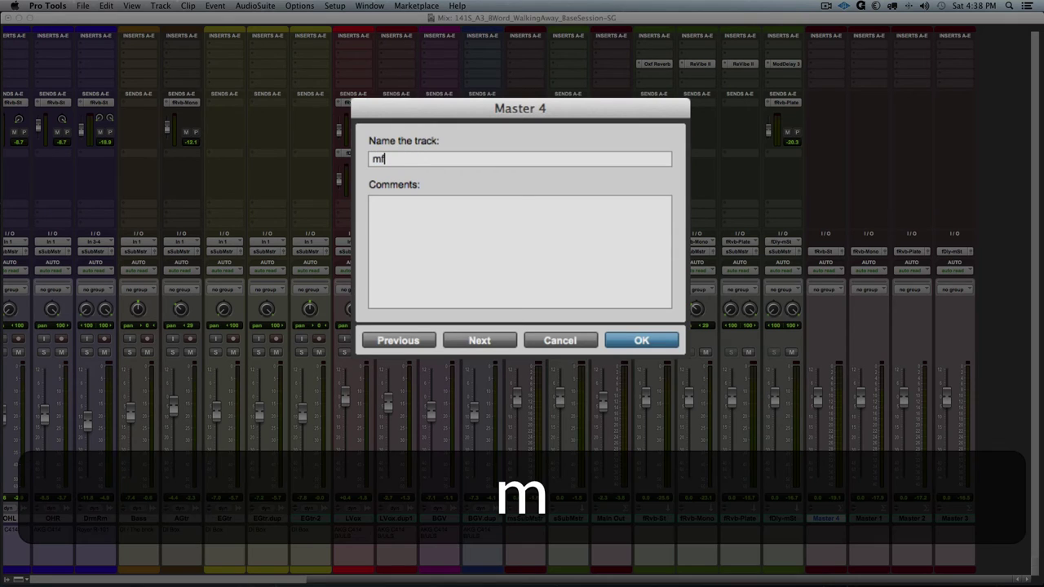
type("fR")
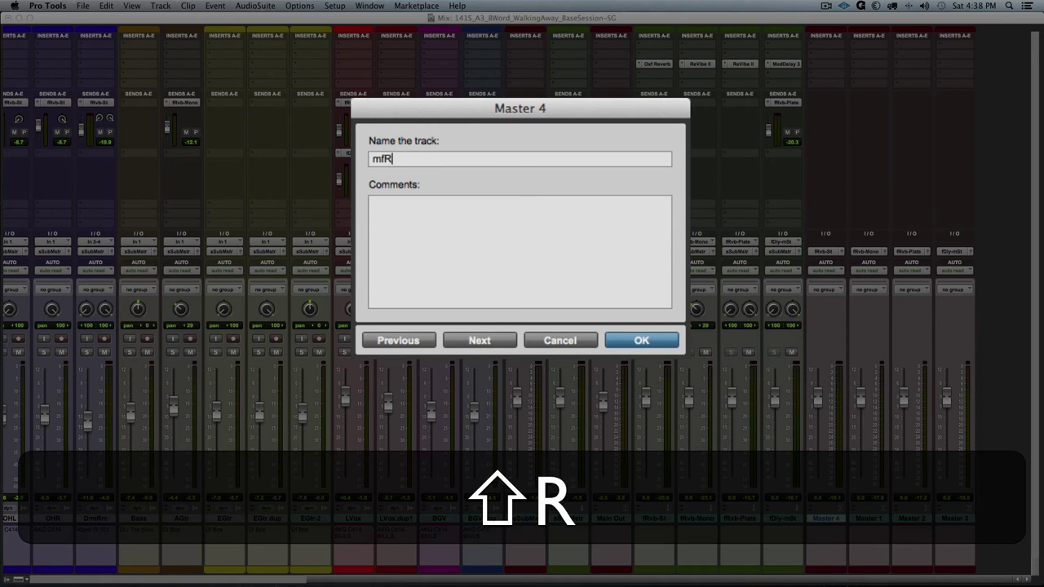
type("vb-St")
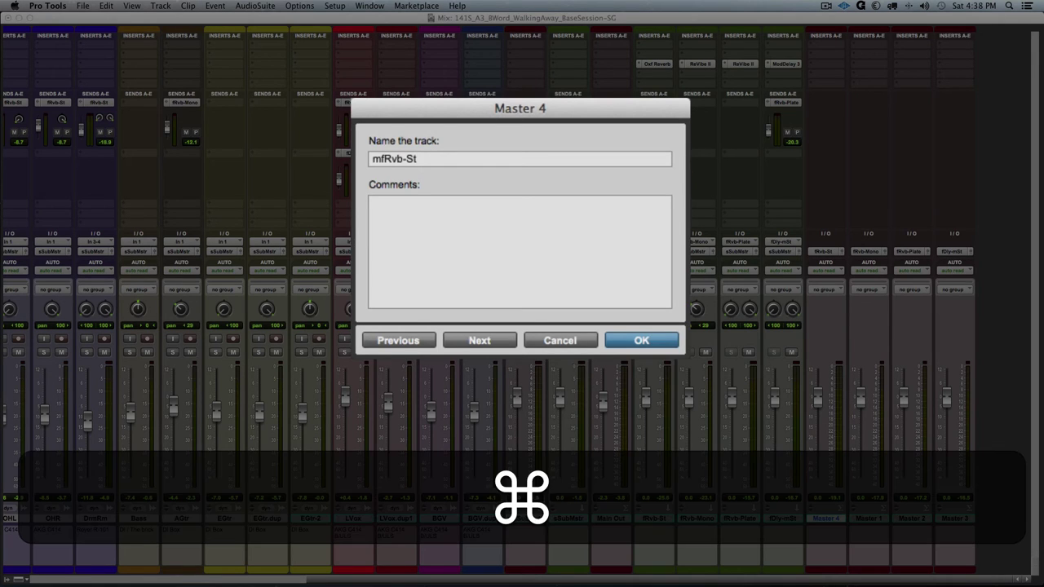
key("super+Right")
type("mfRvb")
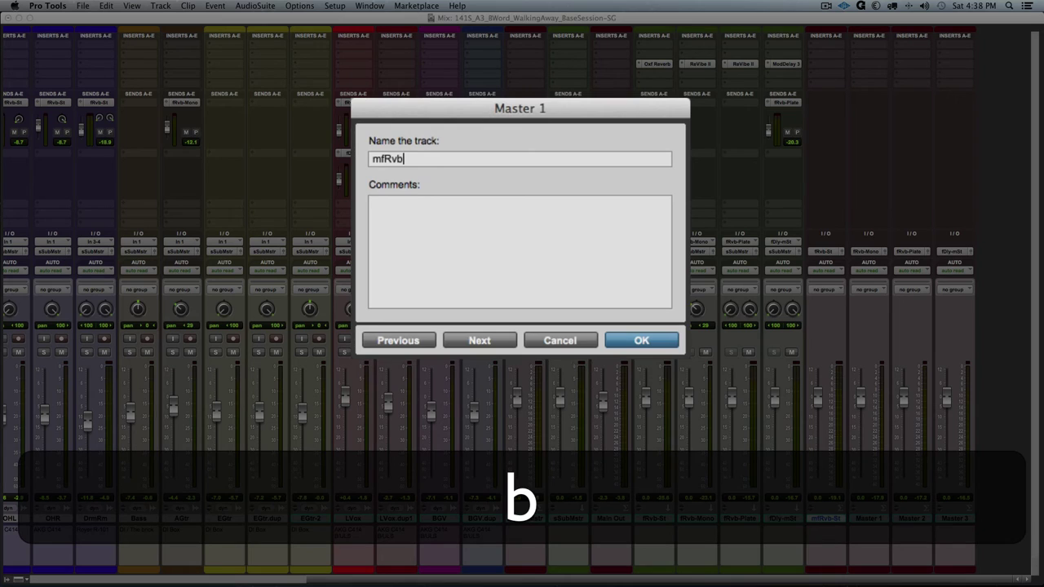
type("-Mono")
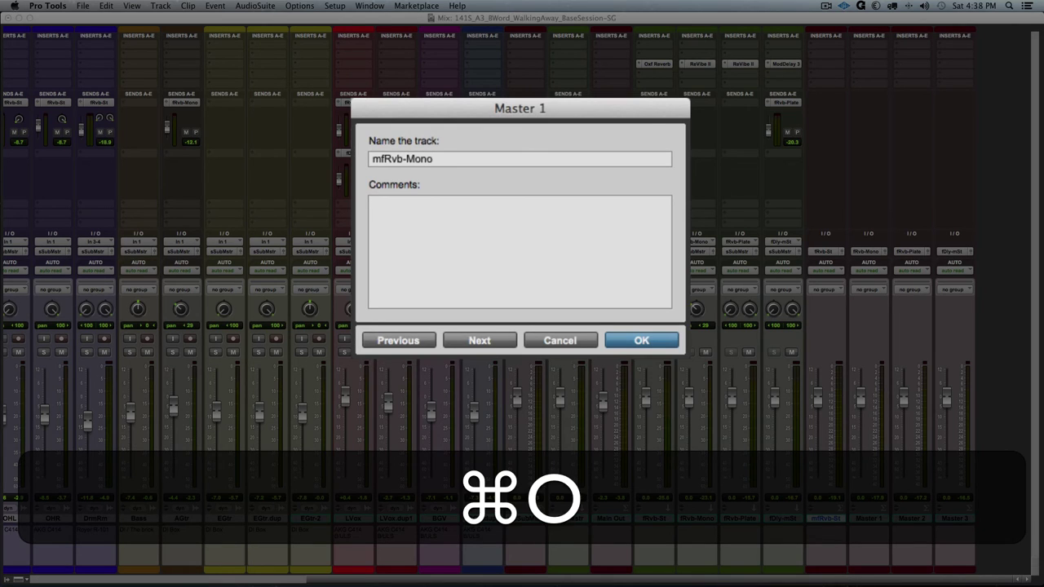
key("super+Right")
type("m")
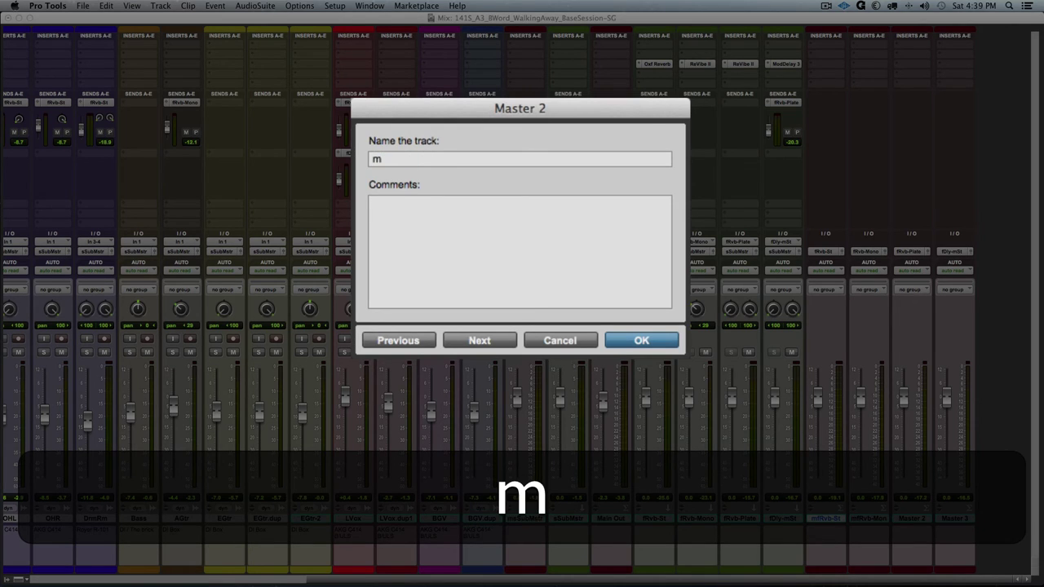